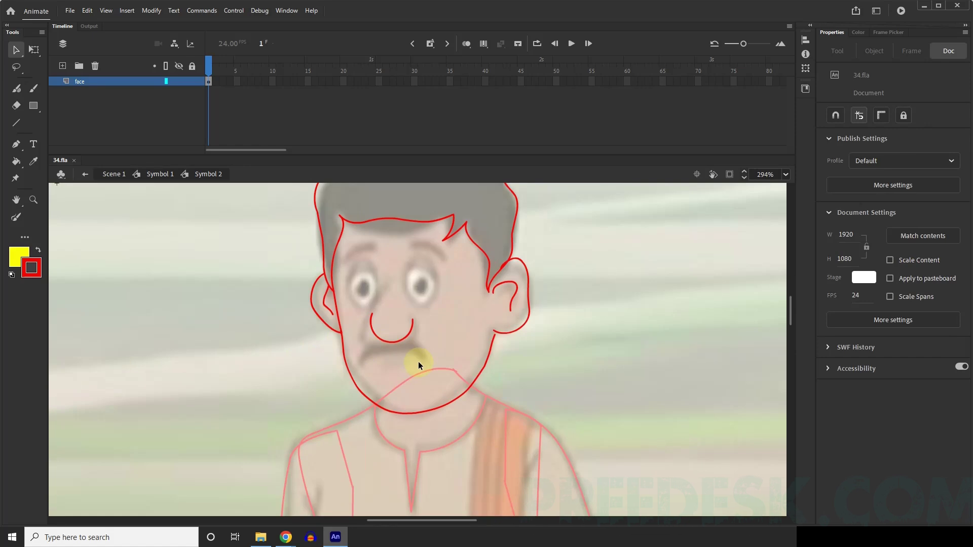
Draw a mouth line about 31 px wide just below the moustache, bend it slightly downward, and save the file.
{"action": "key", "text": "t"}
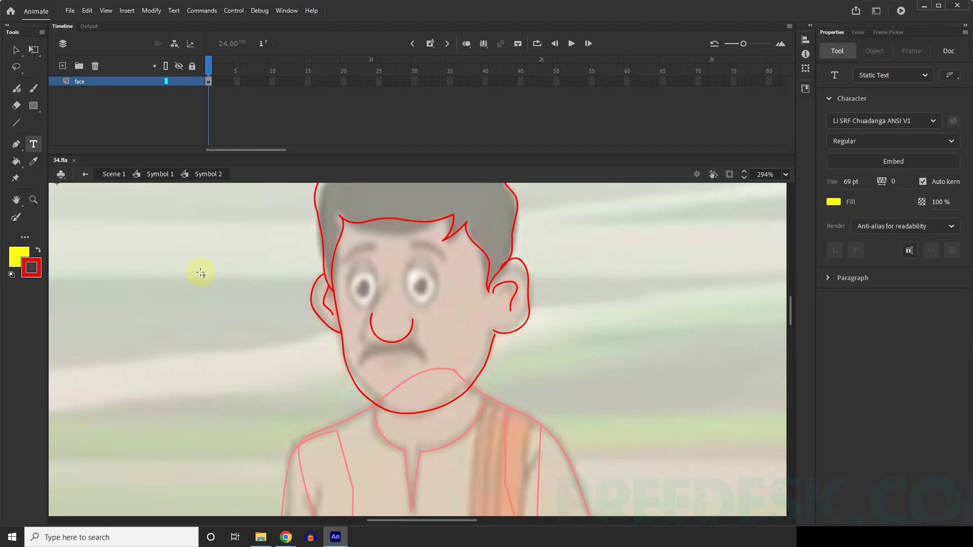
{"action": "left_click", "coordinate": [14, 125]}
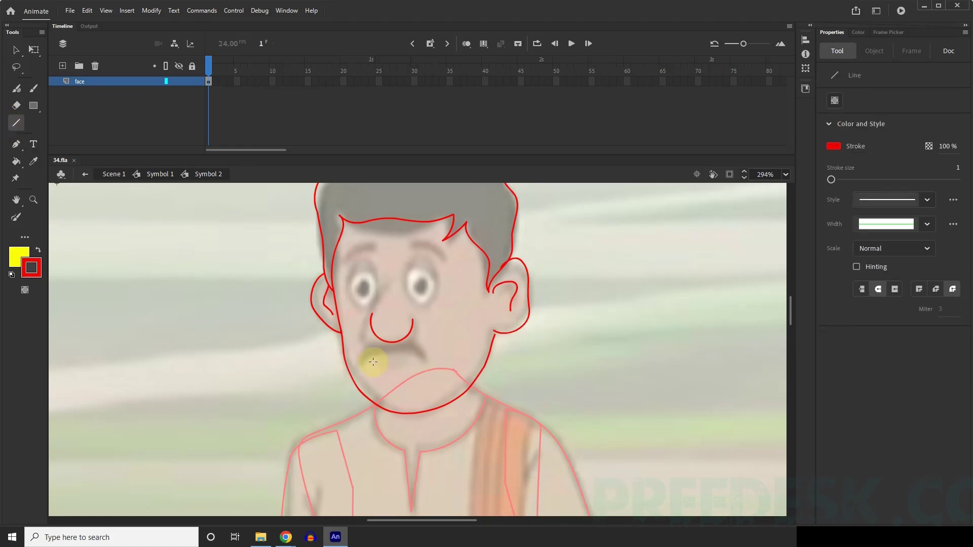
{"action": "mouse_move", "coordinate": [392, 359]}
{"action": "left_mouse_down"}
{"action": "mouse_move", "coordinate": [373, 362]}
{"action": "mouse_move", "coordinate": [418, 359]}
{"action": "left_mouse_up"}
{"action": "key", "text": "v"}
{"action": "left_click", "coordinate": [406, 361]}
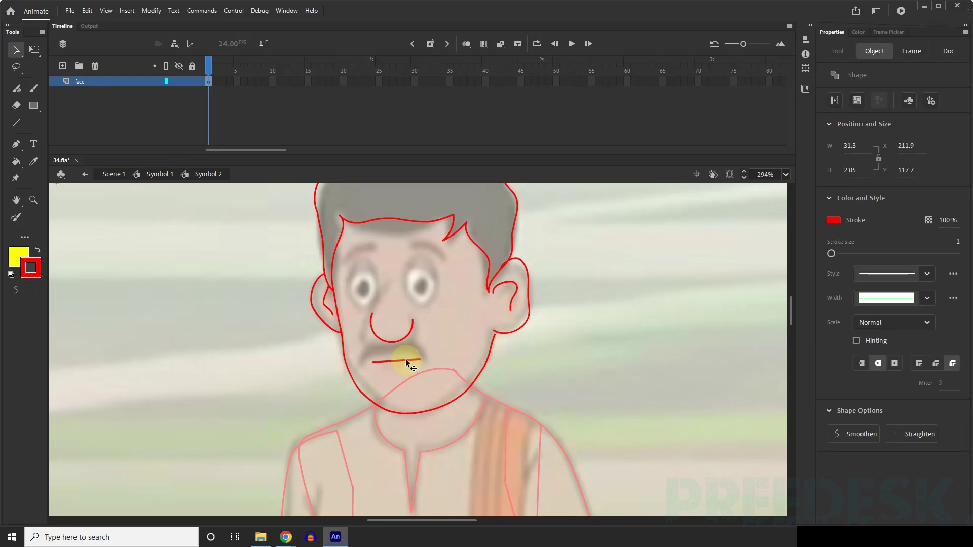
{"action": "left_click_drag", "start_coordinate": [406, 360], "coordinate": [404, 362]}
{"action": "left_click", "coordinate": [439, 350]}
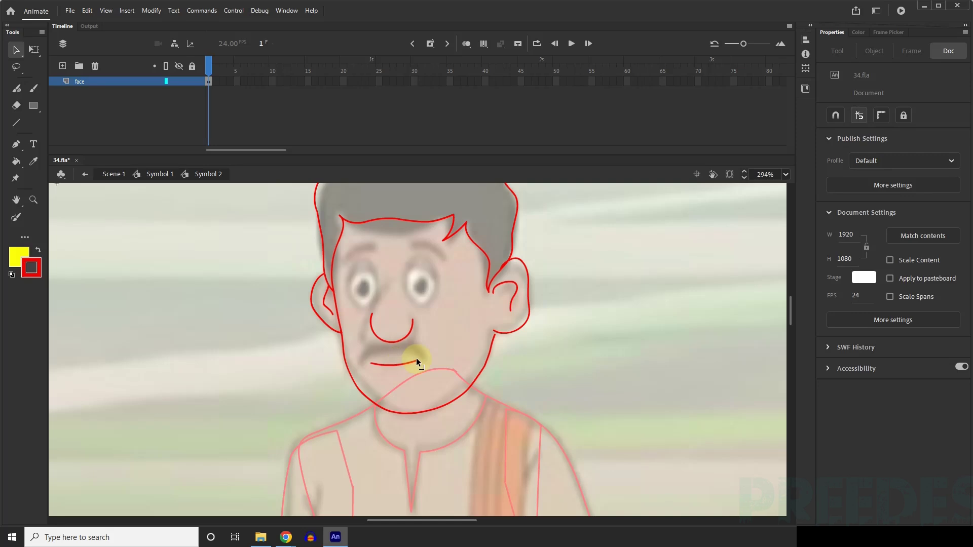
{"action": "key", "text": "ctrl+s"}
Lock the face layer and add a new layer named eye above it.
{"action": "scroll", "coordinate": [436, 355], "scroll_direction": "down", "scroll_amount": 2}
{"action": "scroll", "coordinate": [454, 348], "scroll_direction": "up", "scroll_amount": 1}
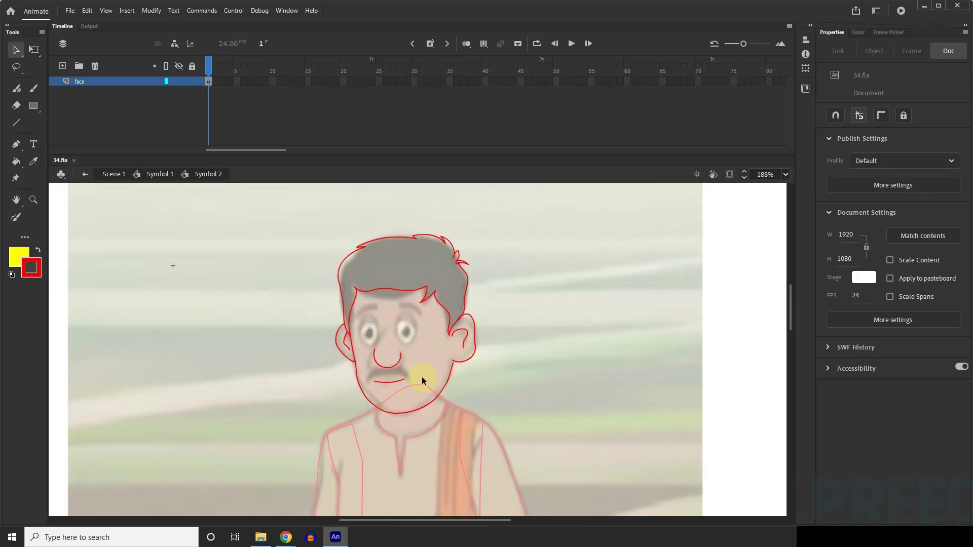
{"action": "scroll", "coordinate": [422, 376], "scroll_direction": "up", "scroll_amount": 1}
{"action": "scroll", "coordinate": [401, 393], "scroll_direction": "down", "scroll_amount": 1}
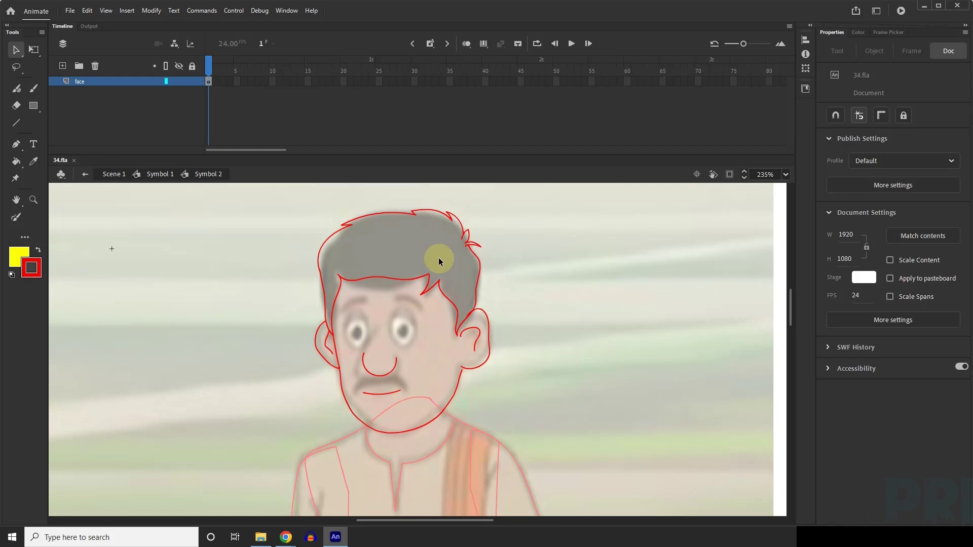
{"action": "left_click", "coordinate": [193, 81]}
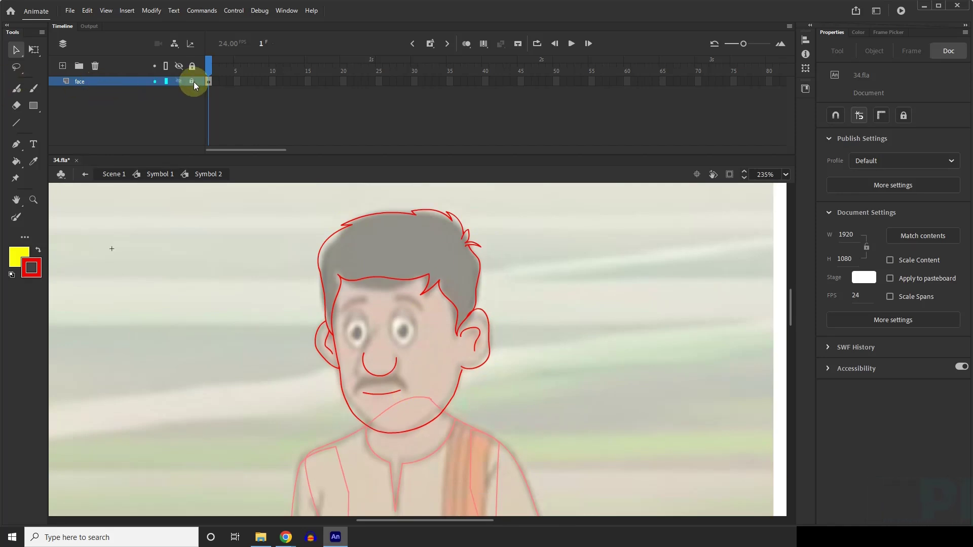
{"action": "left_click", "coordinate": [63, 65]}
{"action": "double_click", "coordinate": [92, 81]}
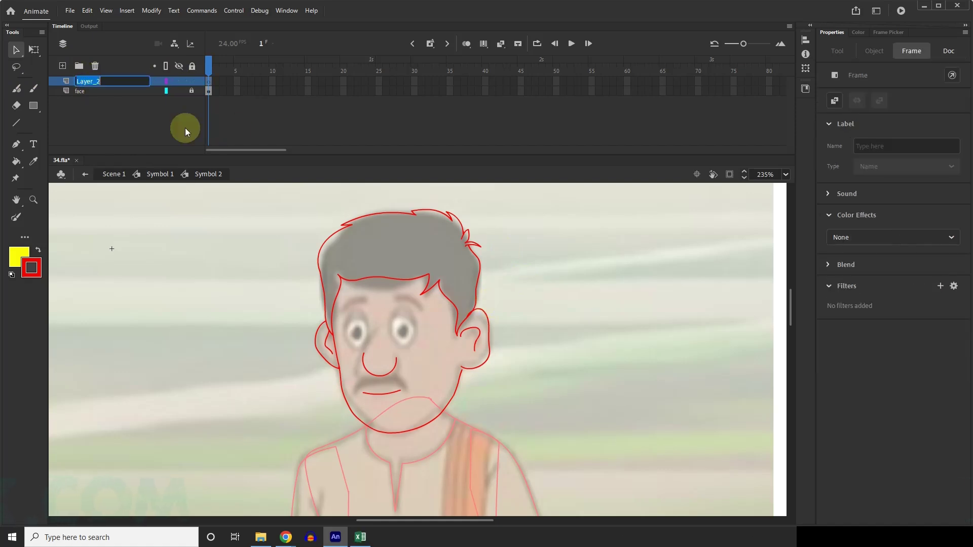
{"action": "type", "text": "eye"}
{"action": "left_click", "coordinate": [184, 128]}
Draw an oval about 21 × 29 px over the reference's left eye on the eye layer.
{"action": "scroll", "coordinate": [369, 324], "scroll_direction": "up", "scroll_amount": 2}
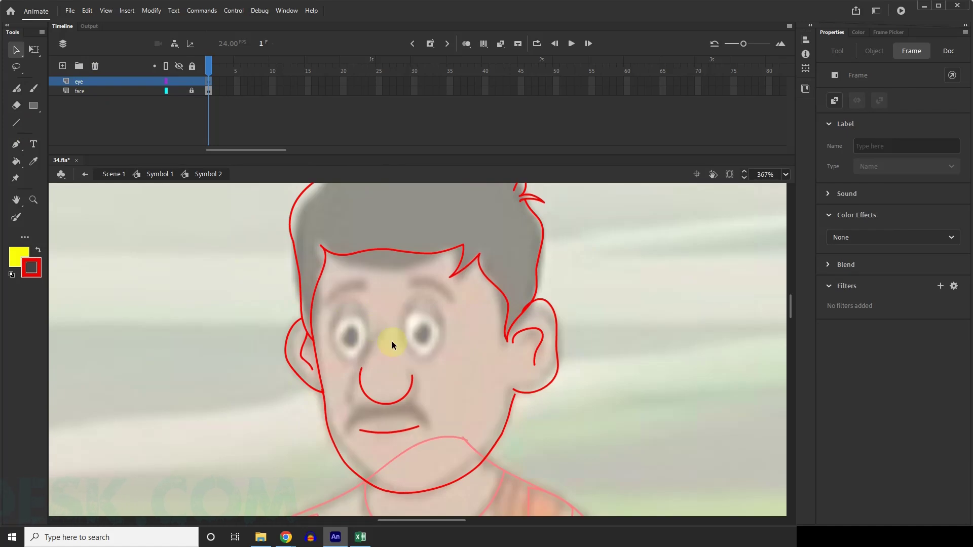
{"action": "left_click", "coordinate": [29, 116]}
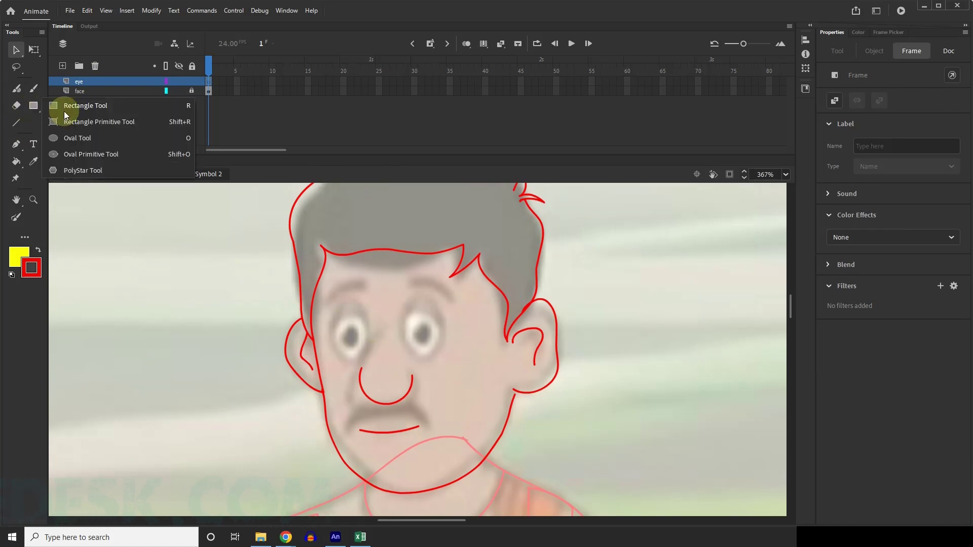
{"action": "left_click", "coordinate": [71, 135]}
{"action": "scroll", "coordinate": [380, 336], "scroll_direction": "up", "scroll_amount": 2}
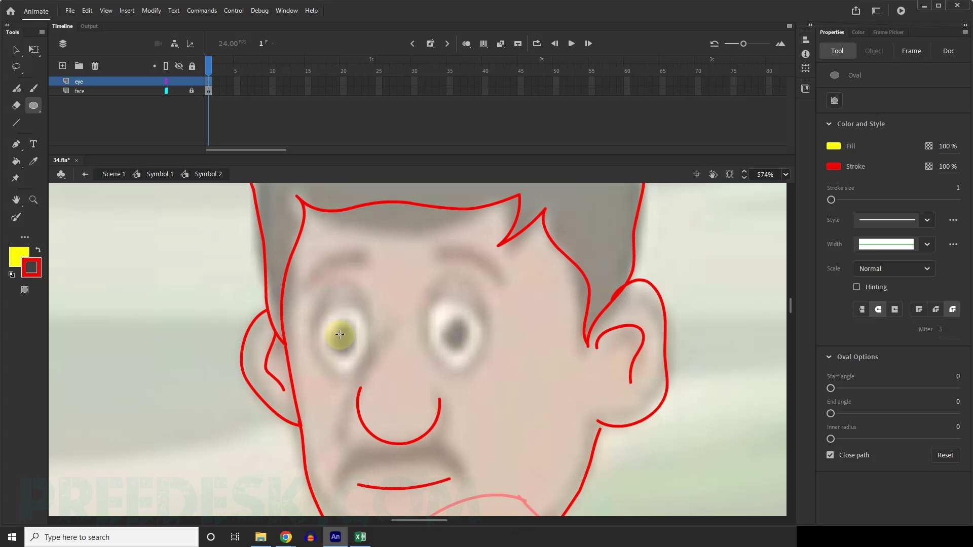
{"action": "left_click_drag", "start_coordinate": [340, 335], "coordinate": [310, 293]}
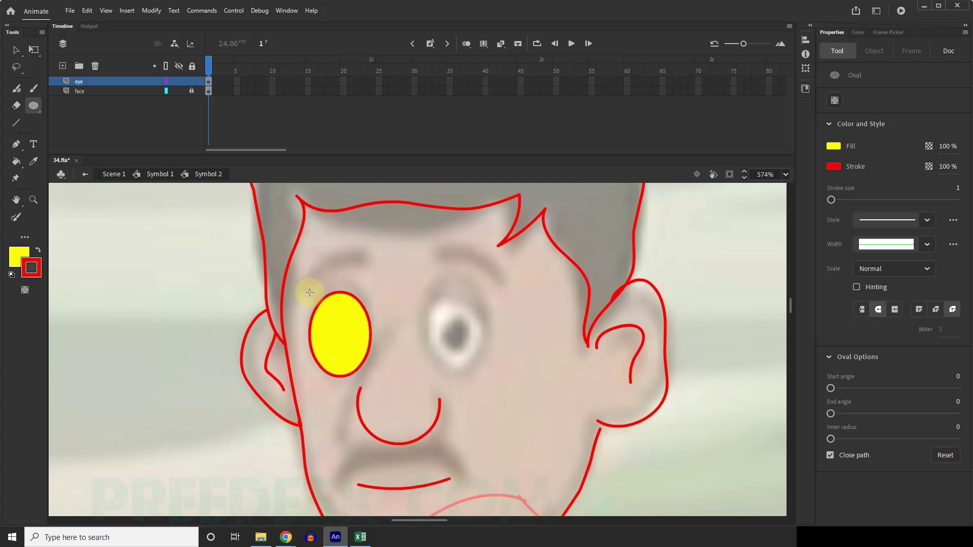
Set the left eye oval's fill to none, leaving just its red outline.
{"action": "key", "text": "v"}
{"action": "left_click", "coordinate": [356, 336]}
{"action": "left_click", "coordinate": [834, 221]}
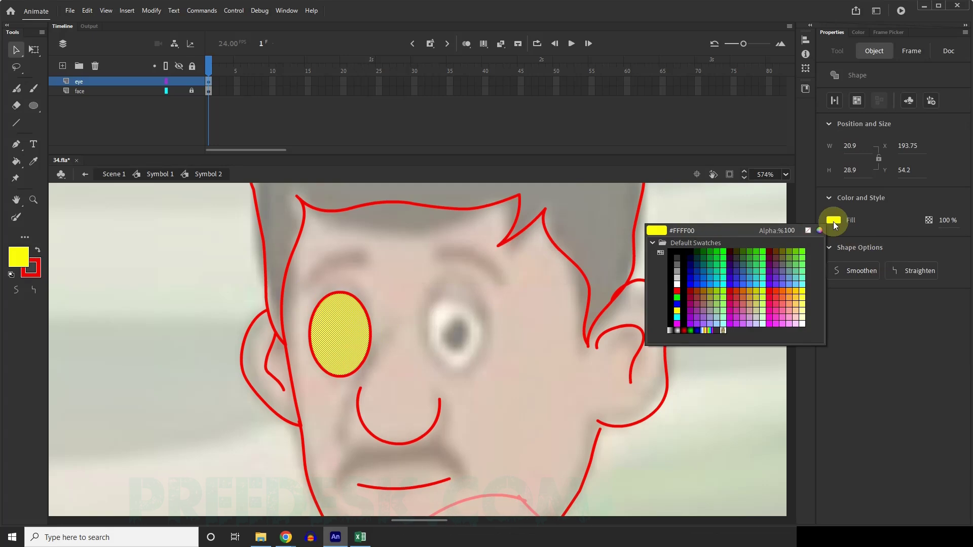
{"action": "left_click", "coordinate": [807, 233]}
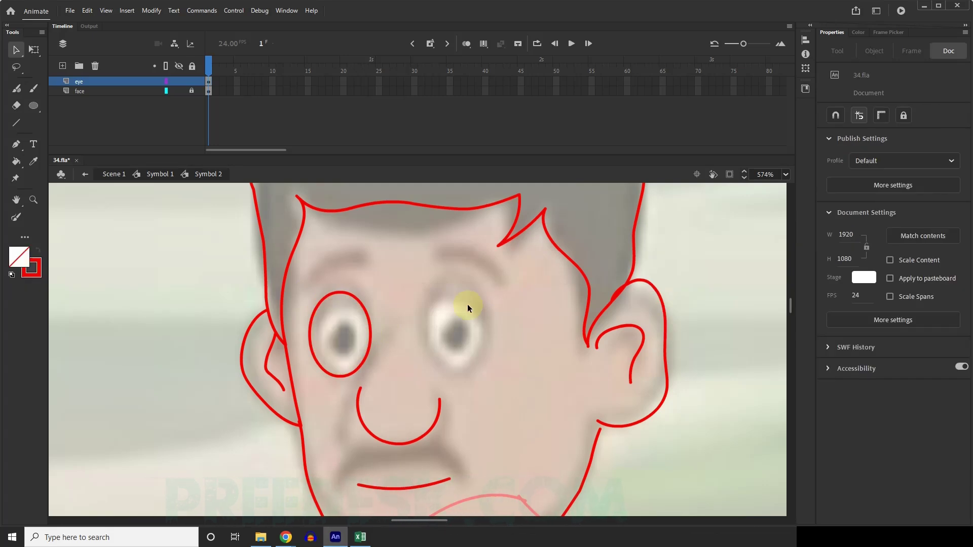
Duplicate the left eye's outline and place the copy over the reference's right eye.
{"action": "scroll", "coordinate": [339, 337], "scroll_direction": "down", "scroll_amount": 1}
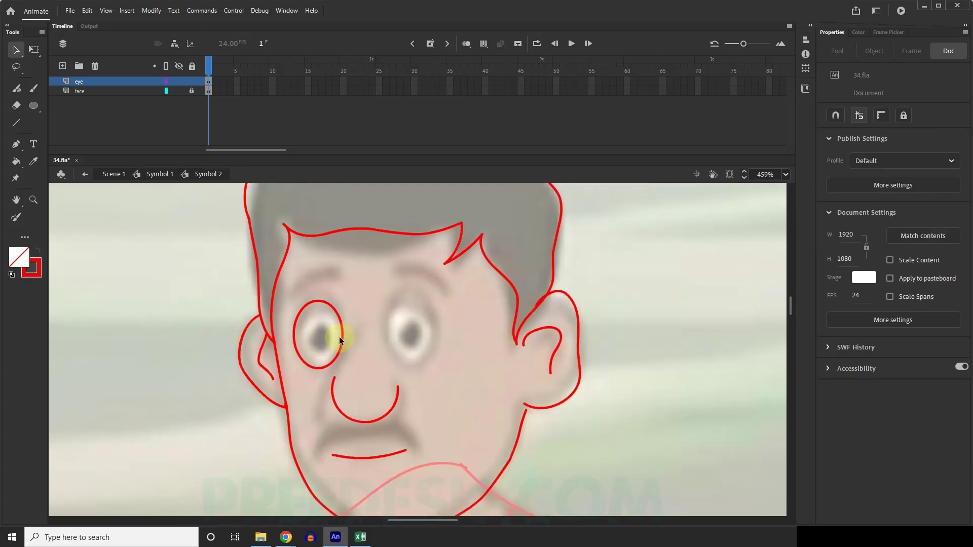
{"action": "left_click", "coordinate": [343, 339]}
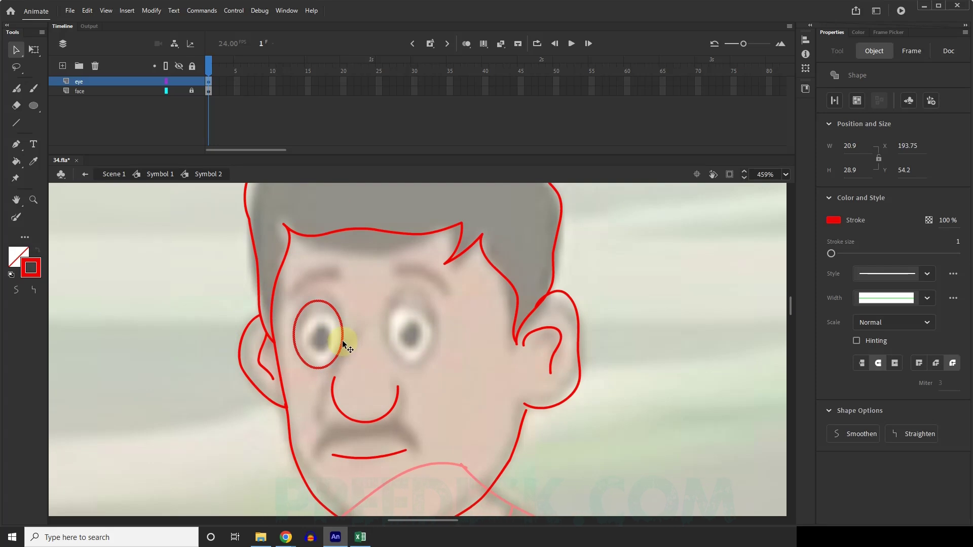
{"action": "left_click_drag", "start_coordinate": [343, 343], "coordinate": [434, 334]}
{"action": "left_click", "coordinate": [424, 354]}
Widen the right eye's outline to about 22.2 px around its centre and save the file.
{"action": "scroll", "coordinate": [439, 359], "scroll_direction": "down", "scroll_amount": 3}
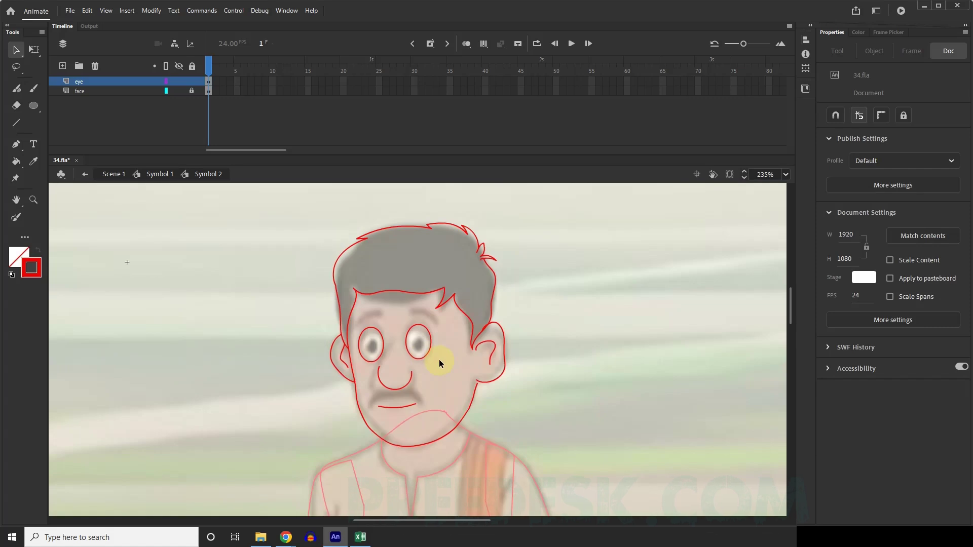
{"action": "scroll", "coordinate": [425, 336], "scroll_direction": "up", "scroll_amount": 3}
{"action": "scroll", "coordinate": [372, 334], "scroll_direction": "down", "scroll_amount": 2}
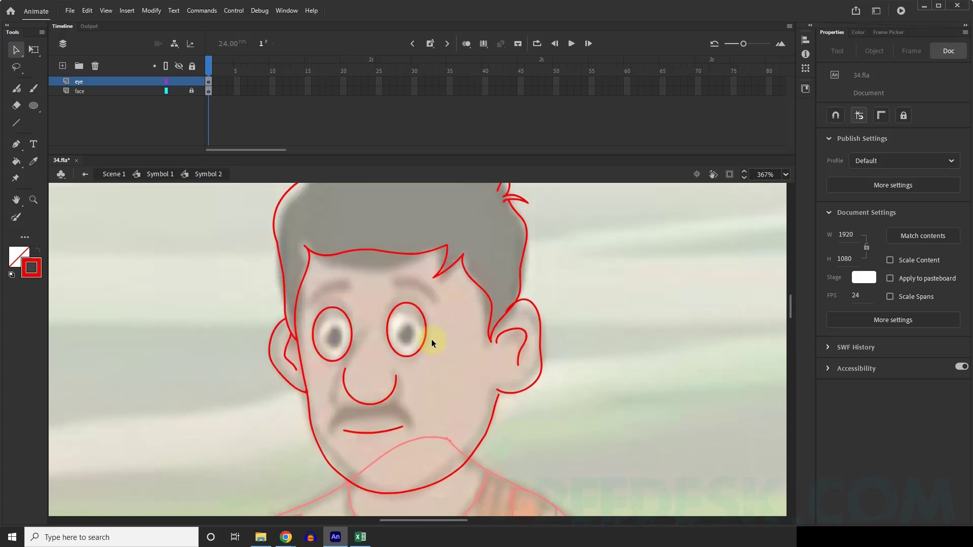
{"action": "scroll", "coordinate": [385, 303], "scroll_direction": "down", "scroll_amount": 2}
{"action": "scroll", "coordinate": [398, 345], "scroll_direction": "up", "scroll_amount": 4}
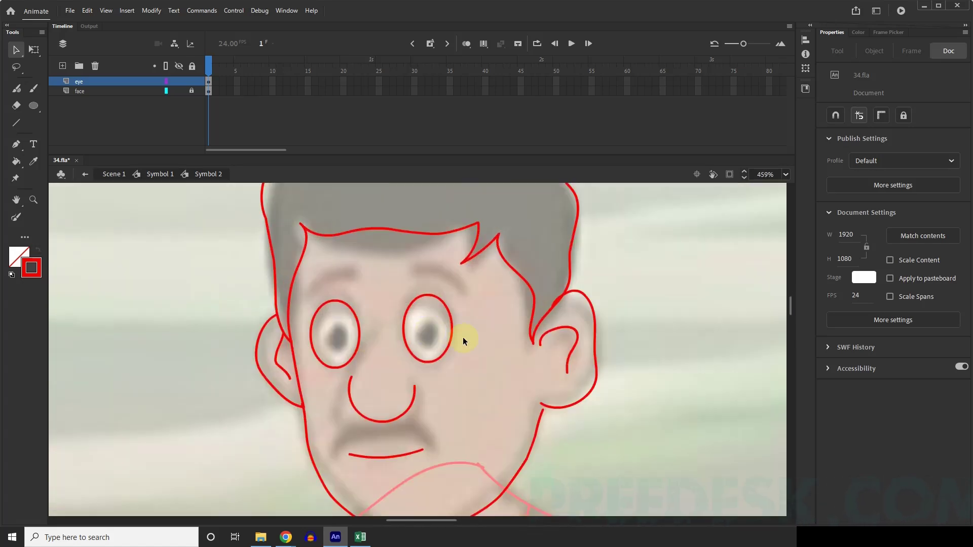
{"action": "left_click", "coordinate": [449, 330]}
{"action": "key", "text": "q"}
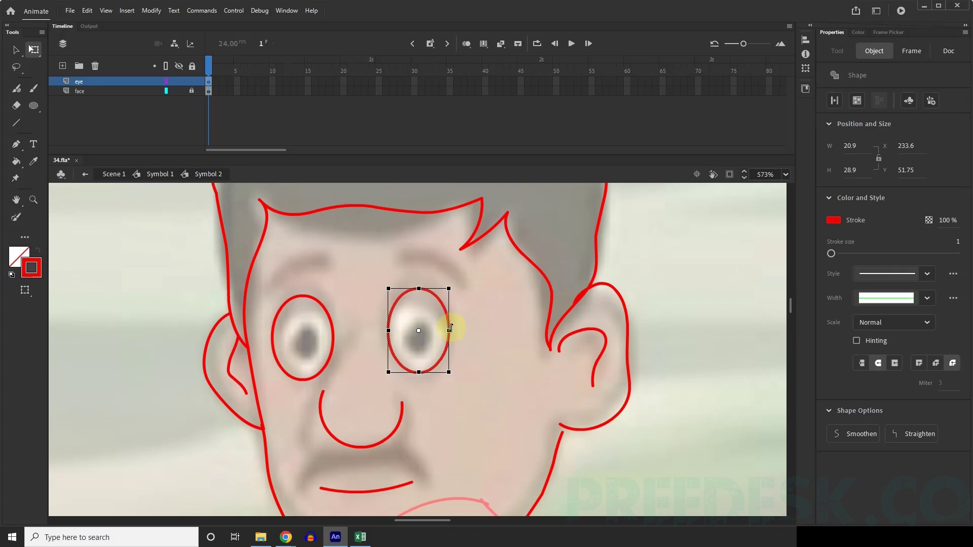
{"action": "left_click_drag", "start_coordinate": [449, 331], "coordinate": [452, 330]}
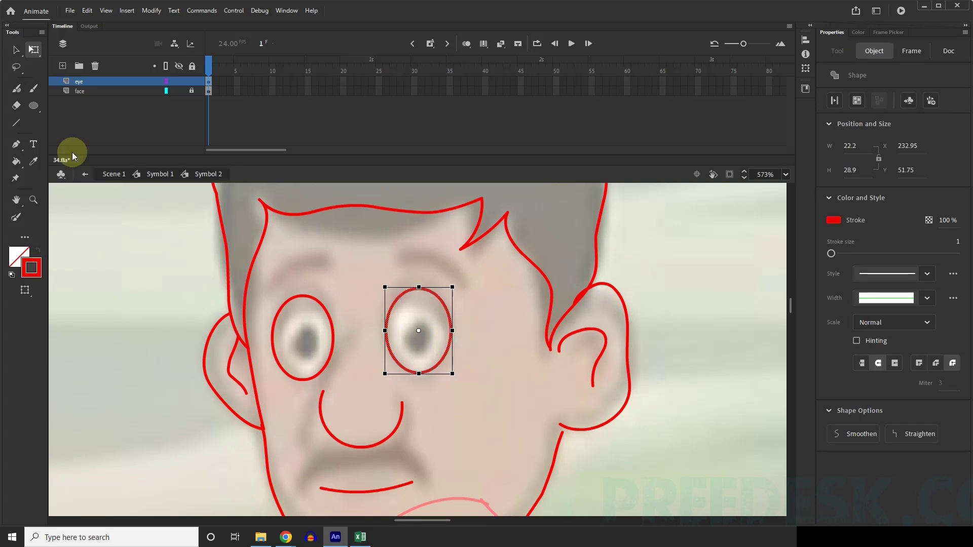
{"action": "left_click", "coordinate": [480, 327]}
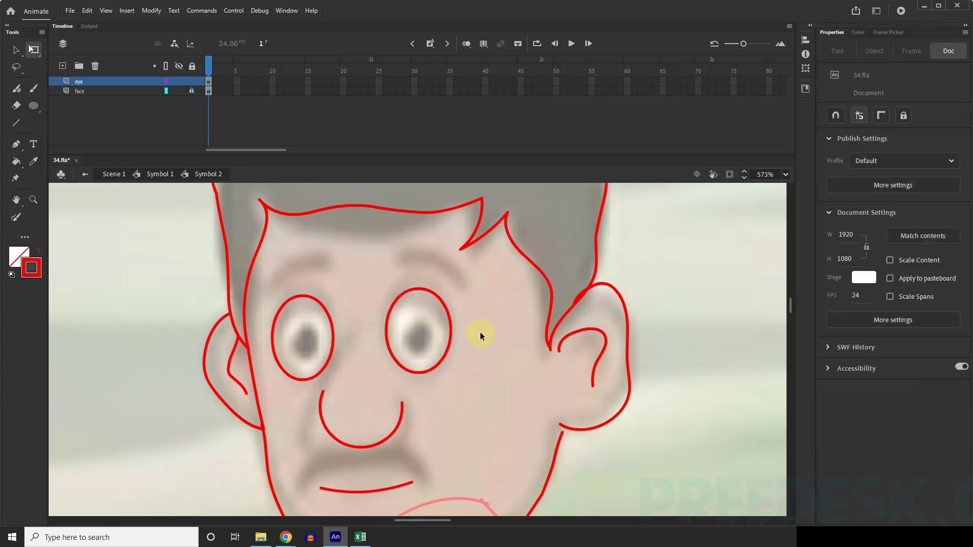
{"action": "scroll", "coordinate": [503, 377], "scroll_direction": "down", "scroll_amount": 3}
{"action": "scroll", "coordinate": [503, 378], "scroll_direction": "down", "scroll_amount": 1}
{"action": "key", "text": "v"}
{"action": "key", "text": "ctrl+s"}
Paste a copy of the left eye's outline and scale it down to about 9 × 12.5 px for a pupil.
{"action": "scroll", "coordinate": [441, 375], "scroll_direction": "up", "scroll_amount": 4}
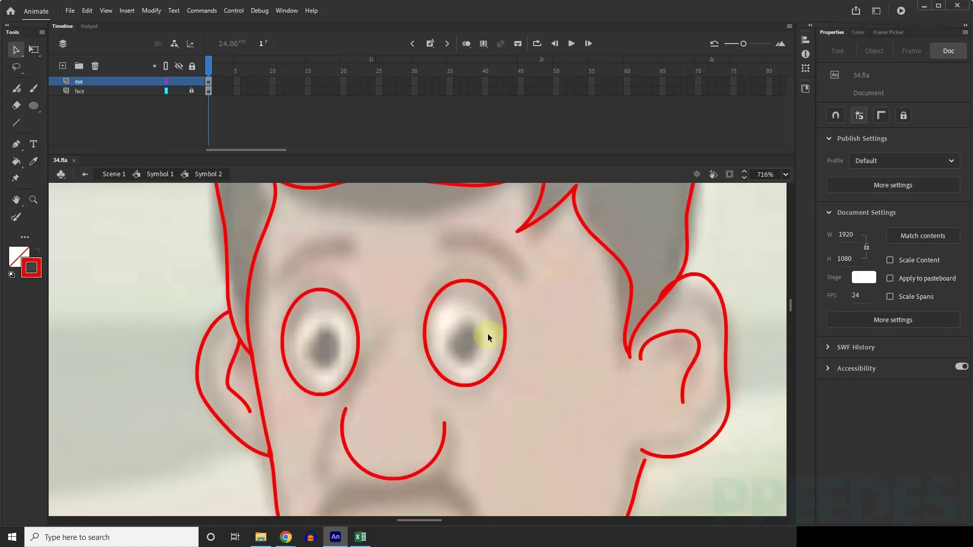
{"action": "key", "text": "o"}
{"action": "scroll", "coordinate": [337, 327], "scroll_direction": "up", "scroll_amount": 1}
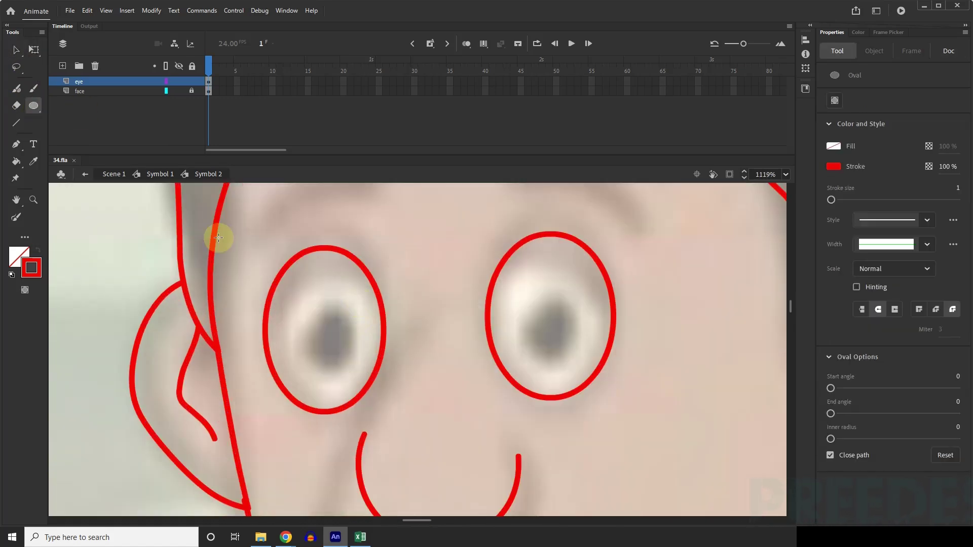
{"action": "key", "text": "v"}
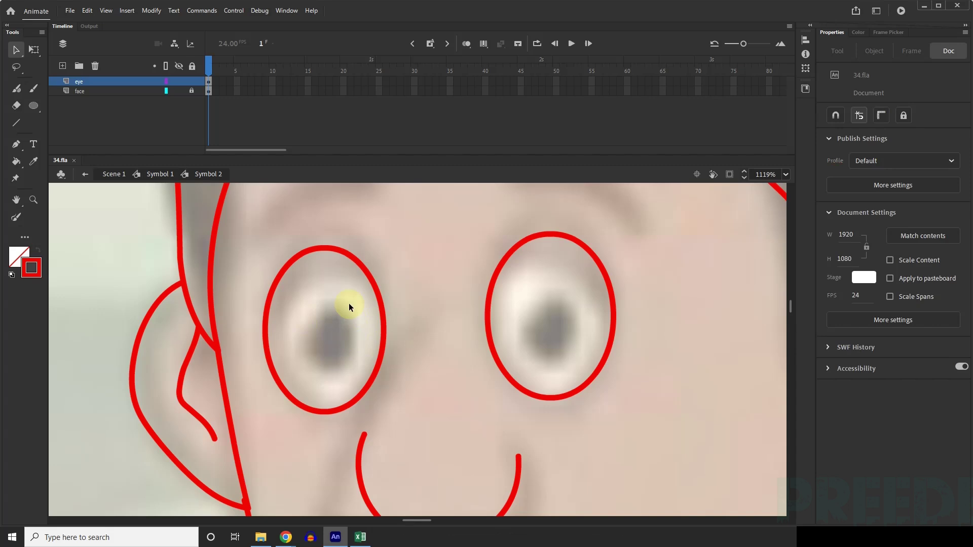
{"action": "left_click", "coordinate": [383, 311]}
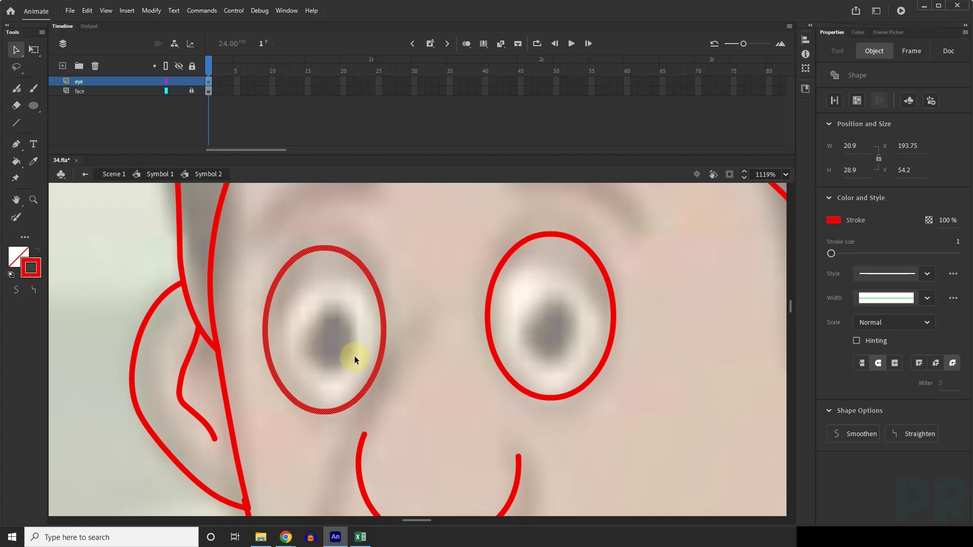
{"action": "key", "text": "ctrl+v"}
{"action": "key", "text": "q"}
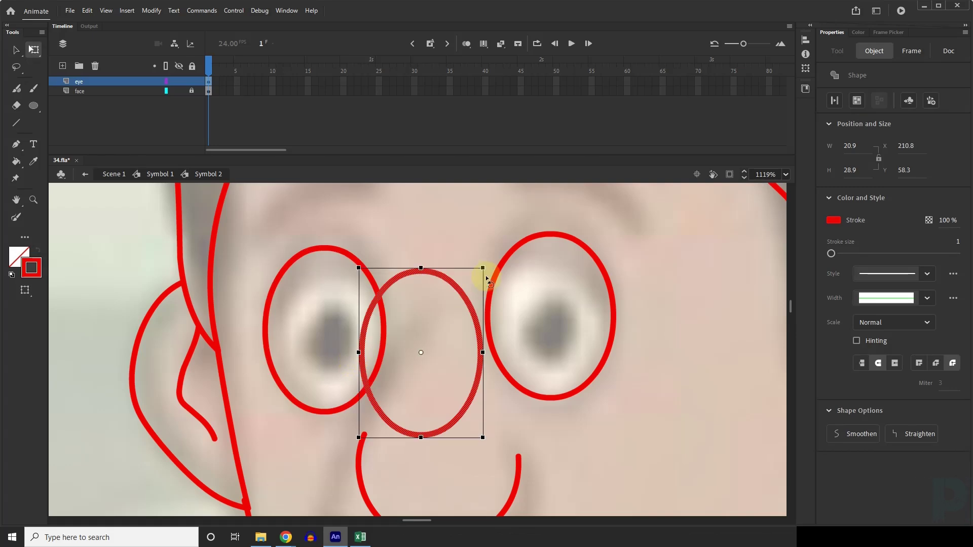
{"action": "left_click_drag", "start_coordinate": [483, 270], "coordinate": [482, 316]}
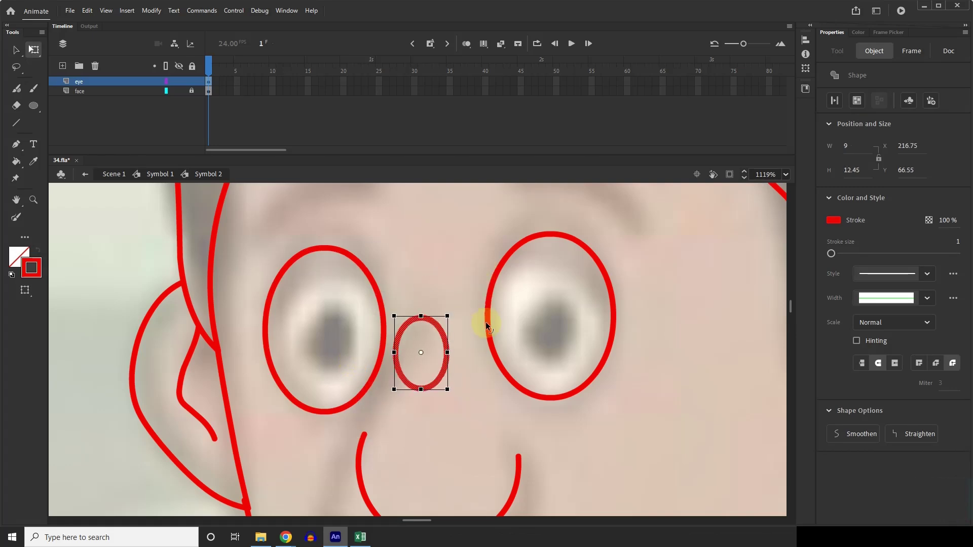
Place the small oval over the left pupil and duplicate it over the right pupil.
{"action": "key", "text": "v"}
{"action": "left_click_drag", "start_coordinate": [401, 363], "coordinate": [573, 345]}
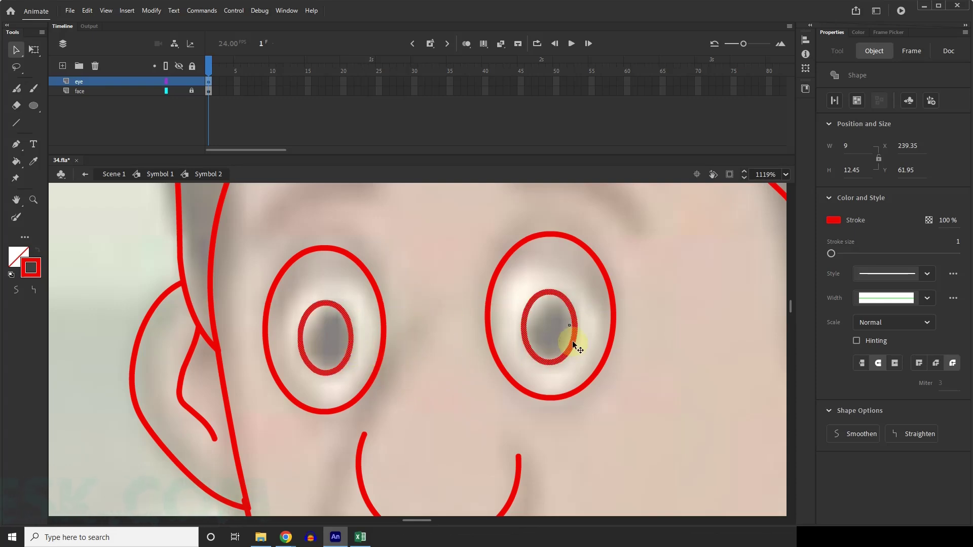
Widen the right pupil's outline to about 10.1 px around its centre and save the file.
{"action": "key", "text": "q"}
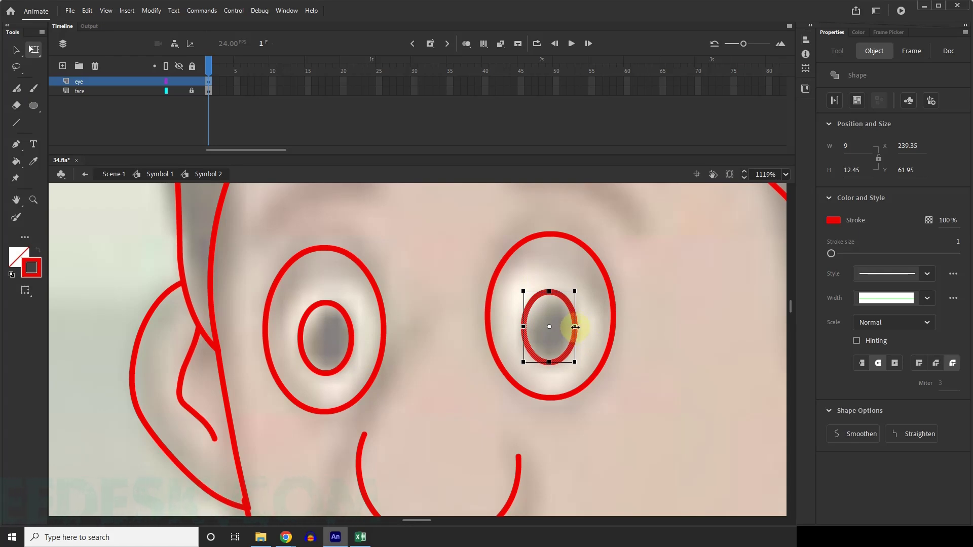
{"action": "left_click_drag", "start_coordinate": [575, 328], "coordinate": [580, 328]}
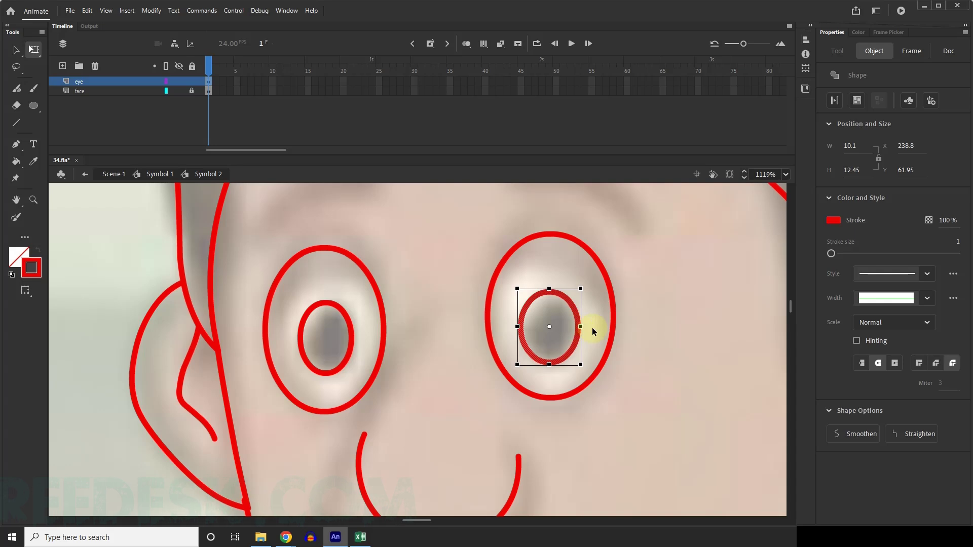
{"action": "key", "text": "v"}
{"action": "left_click", "coordinate": [592, 327]}
{"action": "scroll", "coordinate": [414, 336], "scroll_direction": "down", "scroll_amount": 6}
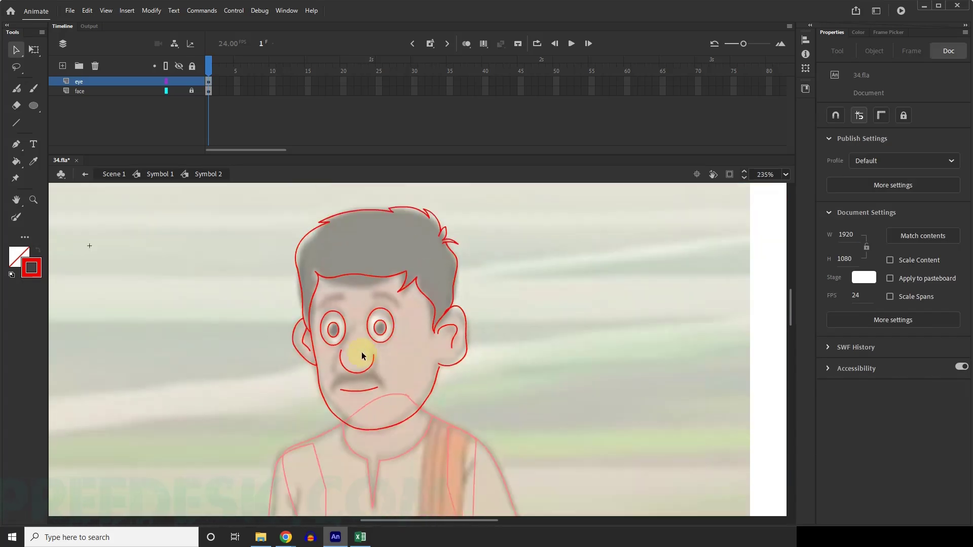
{"action": "key", "text": "ctrl+s"}
{"action": "scroll", "coordinate": [375, 299], "scroll_direction": "up", "scroll_amount": 4}
{"action": "scroll", "coordinate": [631, 289], "scroll_direction": "down", "scroll_amount": 1}
{"action": "scroll", "coordinate": [413, 296], "scroll_direction": "up", "scroll_amount": 1}
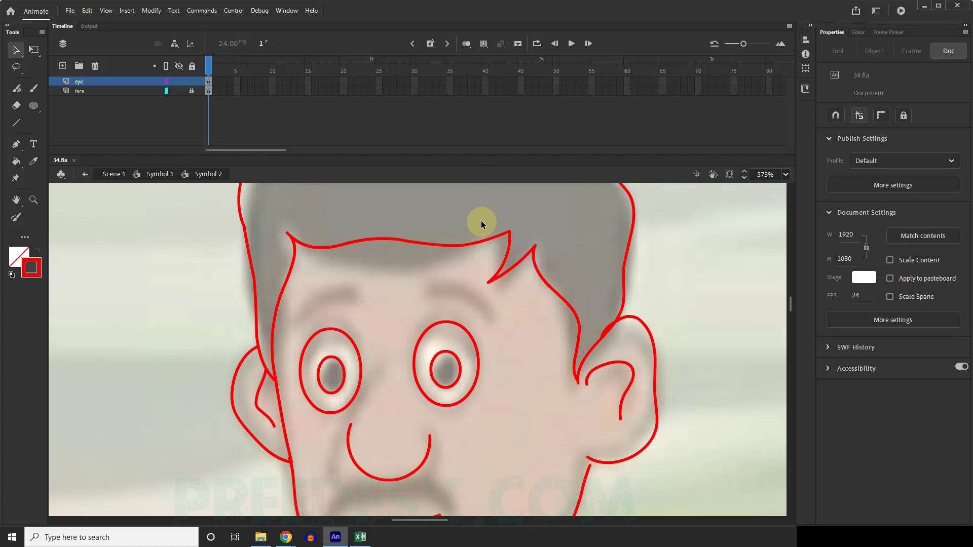
{"action": "scroll", "coordinate": [479, 238], "scroll_direction": "down", "scroll_amount": 2}
{"action": "scroll", "coordinate": [405, 318], "scroll_direction": "up", "scroll_amount": 1}
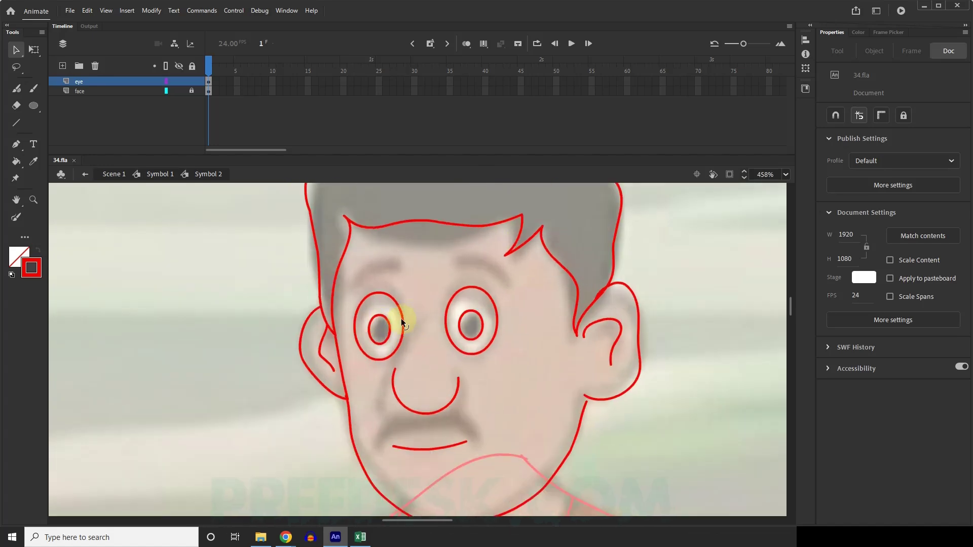
{"action": "scroll", "coordinate": [466, 326], "scroll_direction": "up", "scroll_amount": 1}
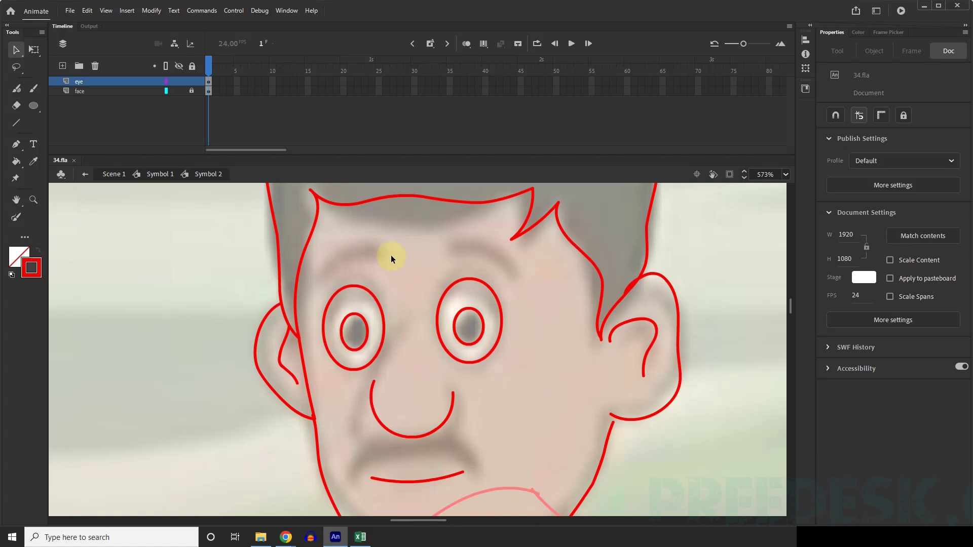
Draw the right eyebrow's closed outline with the Paint Brush and delete the stray line end past its inner tip.
{"action": "key", "text": "y"}
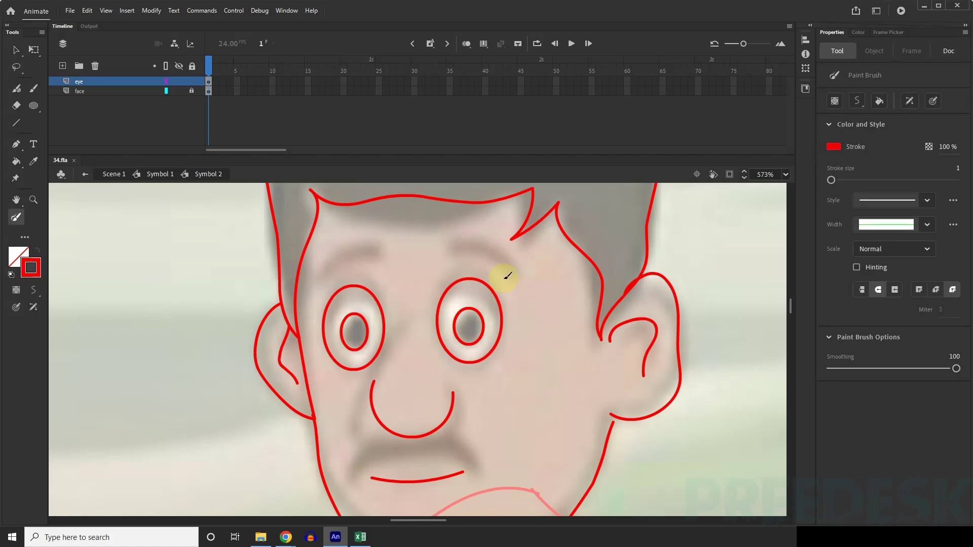
{"action": "mouse_move", "coordinate": [455, 242]}
{"action": "left_mouse_down"}
{"action": "mouse_move", "coordinate": [451, 255]}
{"action": "mouse_move", "coordinate": [485, 257]}
{"action": "mouse_move", "coordinate": [515, 276]}
{"action": "mouse_move", "coordinate": [498, 244]}
{"action": "mouse_move", "coordinate": [441, 242]}
{"action": "left_mouse_up"}
{"action": "key", "text": "v"}
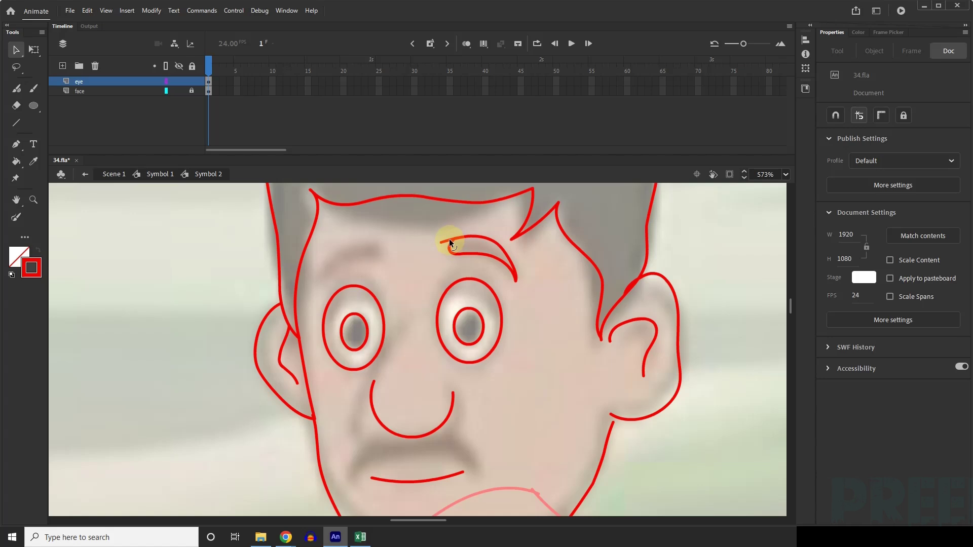
{"action": "left_click", "coordinate": [449, 241]}
{"action": "key", "text": "Delete"}
Duplicate the right eyebrow over the left eye and flip the copy horizontally.
{"action": "left_click", "coordinate": [496, 245]}
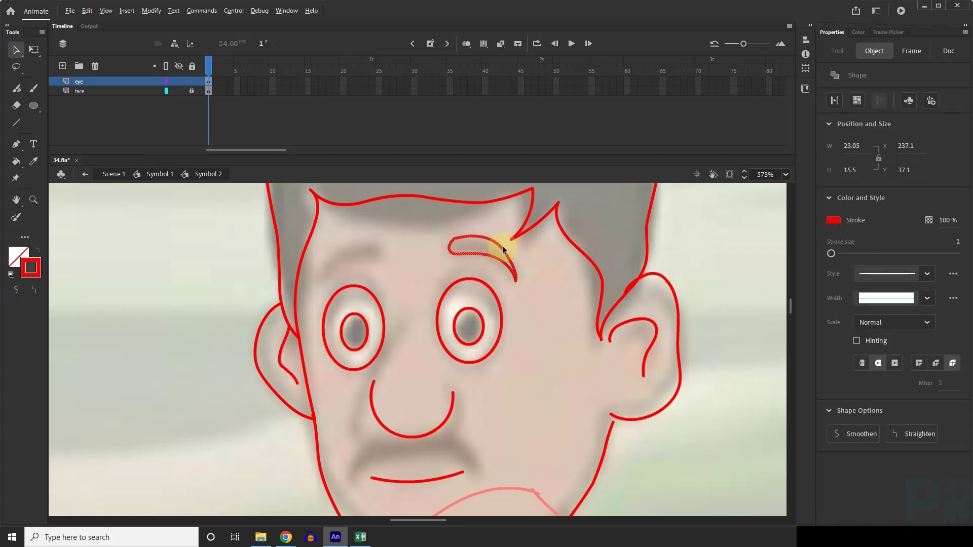
{"action": "left_click_drag", "start_coordinate": [498, 251], "coordinate": [391, 247], "text": "alt"}
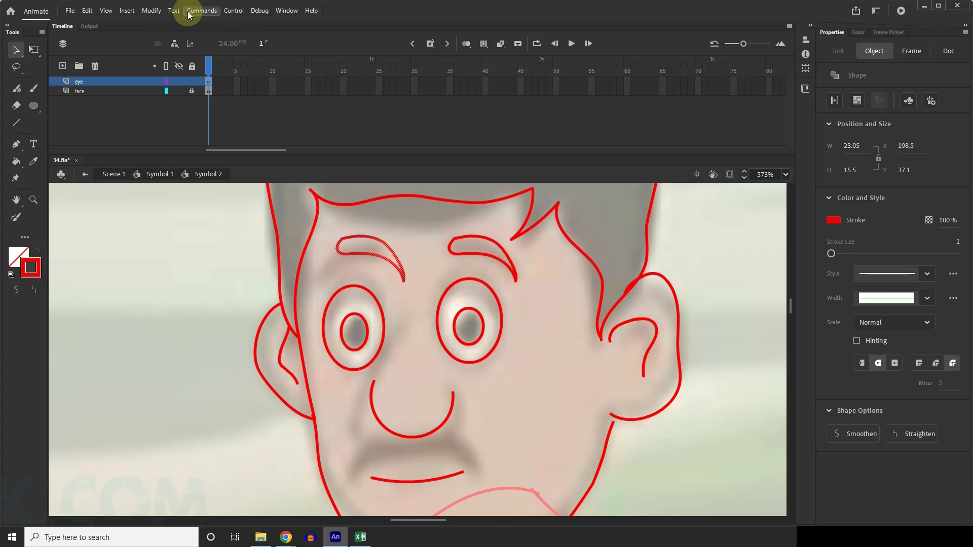
{"action": "left_click", "coordinate": [151, 11]}
{"action": "mouse_move", "coordinate": [170, 150]}
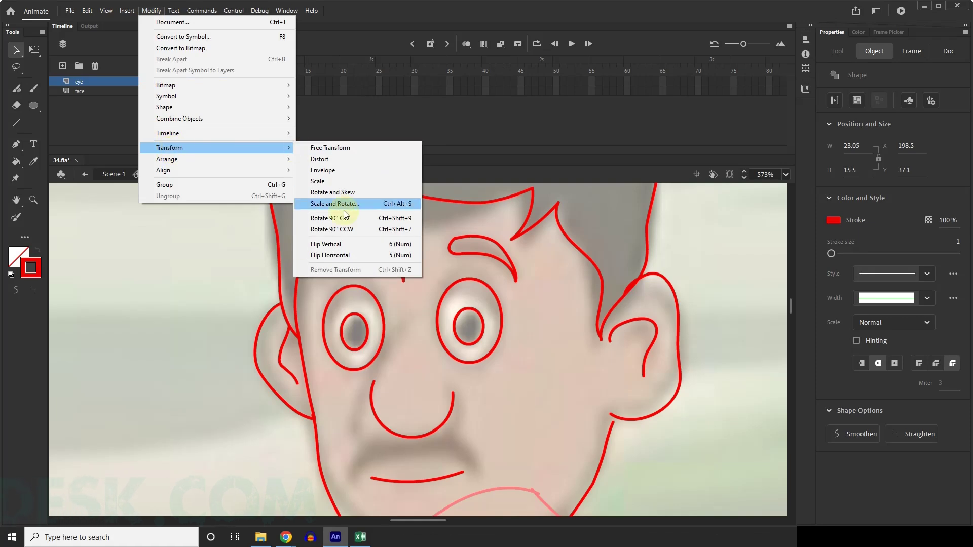
{"action": "left_click", "coordinate": [348, 254]}
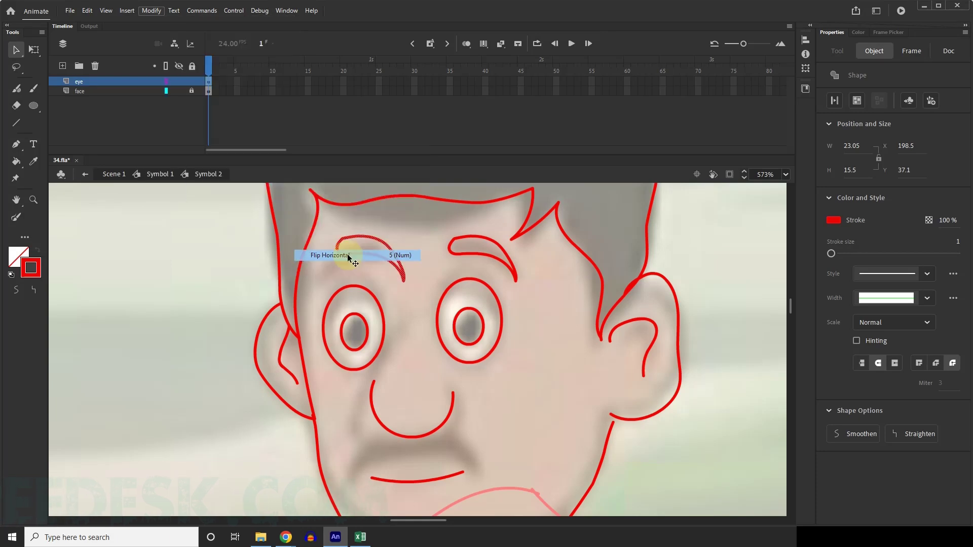
{"action": "left_click", "coordinate": [441, 242]}
Narrow the left eyebrow slightly by pulling in its inner side with Free Transform.
{"action": "scroll", "coordinate": [399, 241], "scroll_direction": "down", "scroll_amount": 2}
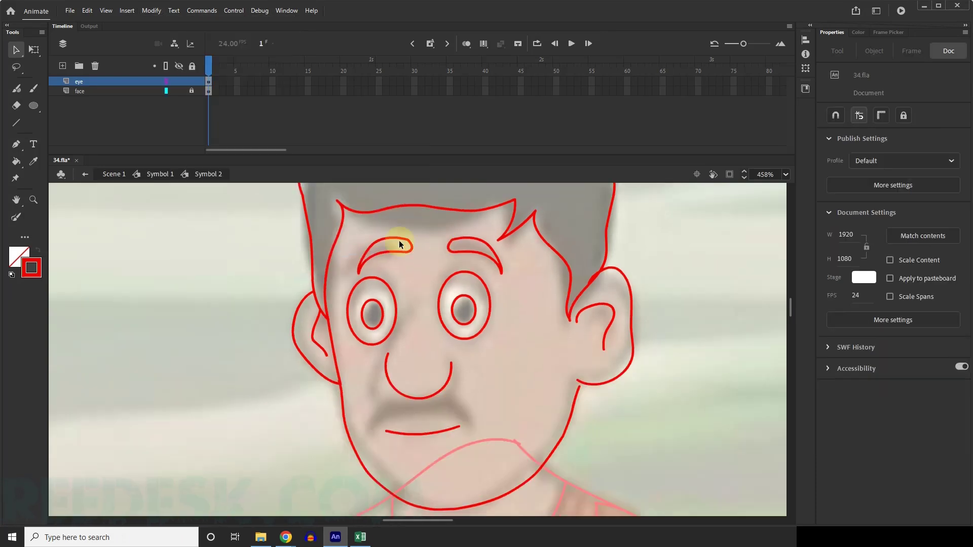
{"action": "scroll", "coordinate": [402, 238], "scroll_direction": "up", "scroll_amount": 4}
{"action": "left_click", "coordinate": [404, 236]}
{"action": "key", "text": "q"}
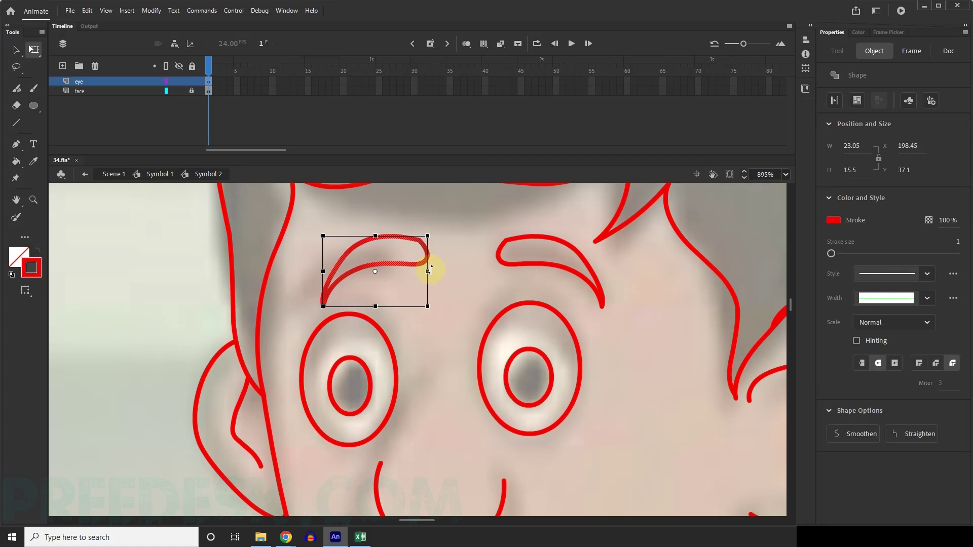
{"action": "left_click_drag", "start_coordinate": [427, 271], "coordinate": [382, 274]}
{"action": "key", "text": "v"}
{"action": "left_click", "coordinate": [409, 266]}
{"action": "scroll", "coordinate": [413, 277], "scroll_direction": "down", "scroll_amount": 4}
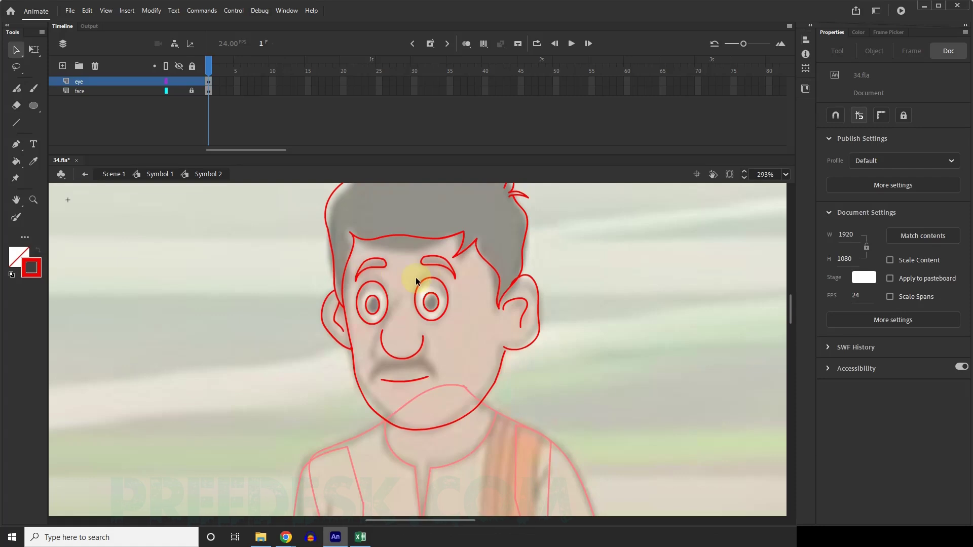
Examine the eye and face layers' outlines against the reference figure.
{"action": "scroll", "coordinate": [346, 305], "scroll_direction": "down", "scroll_amount": 2}
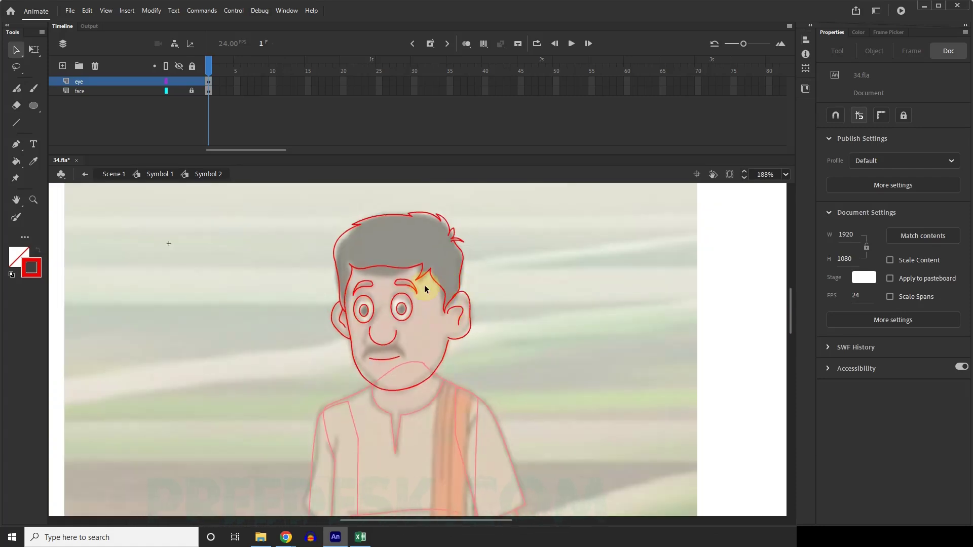
{"action": "scroll", "coordinate": [424, 285], "scroll_direction": "up", "scroll_amount": 1}
{"action": "left_click", "coordinate": [104, 81]}
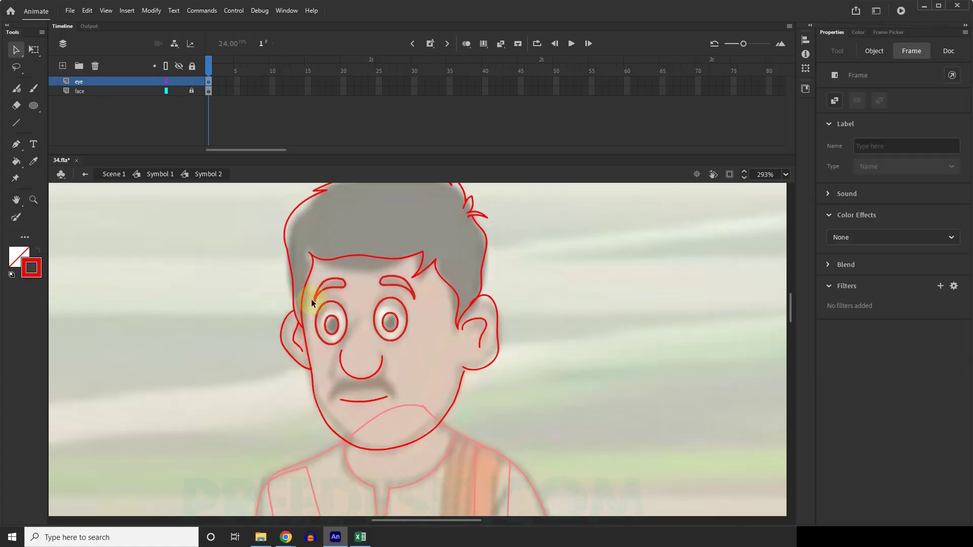
{"action": "scroll", "coordinate": [314, 293], "scroll_direction": "up", "scroll_amount": 2}
{"action": "left_click", "coordinate": [90, 92]}
{"action": "scroll", "coordinate": [402, 312], "scroll_direction": "down", "scroll_amount": 5}
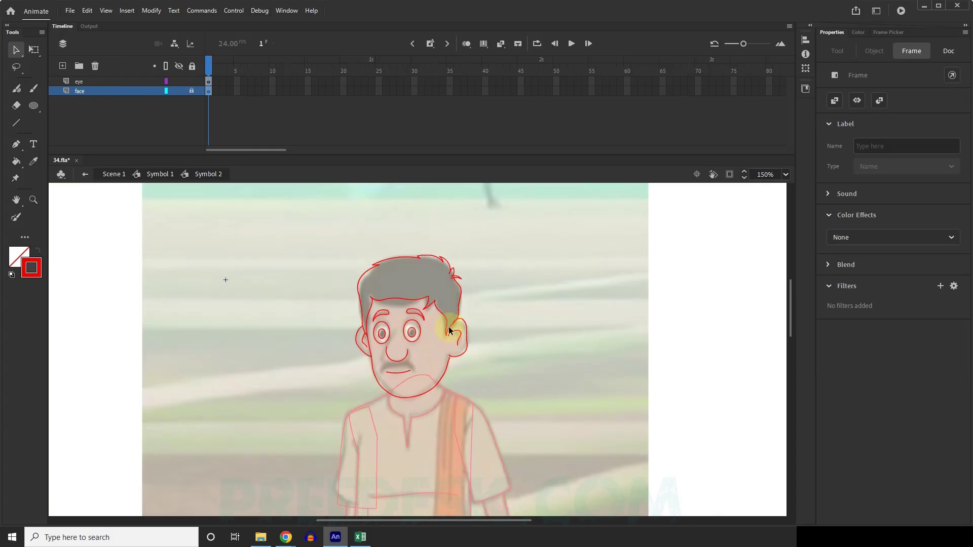
{"action": "left_click", "coordinate": [561, 314]}
{"action": "scroll", "coordinate": [406, 356], "scroll_direction": "up", "scroll_amount": 5}
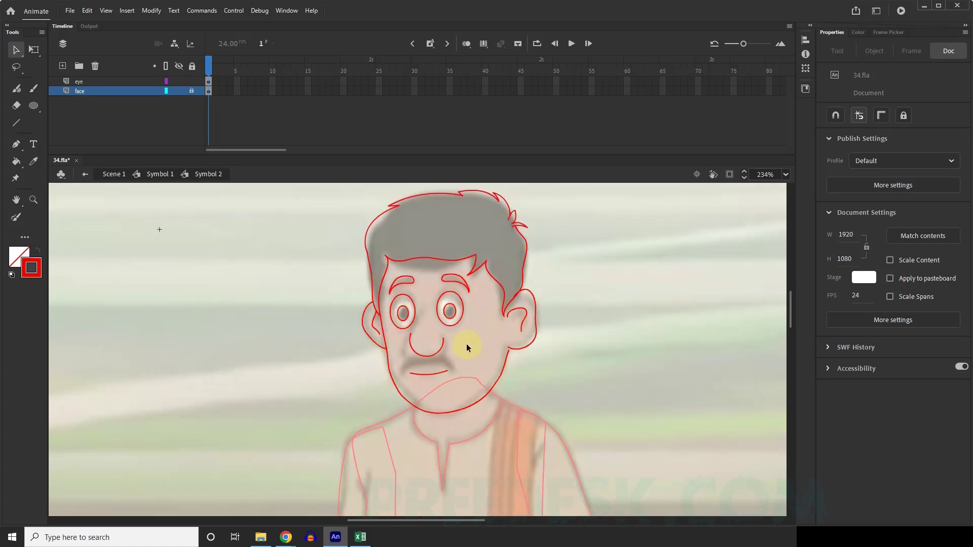
{"action": "scroll", "coordinate": [283, 263], "scroll_direction": "down", "scroll_amount": 3}
{"action": "scroll", "coordinate": [367, 283], "scroll_direction": "down", "scroll_amount": 3}
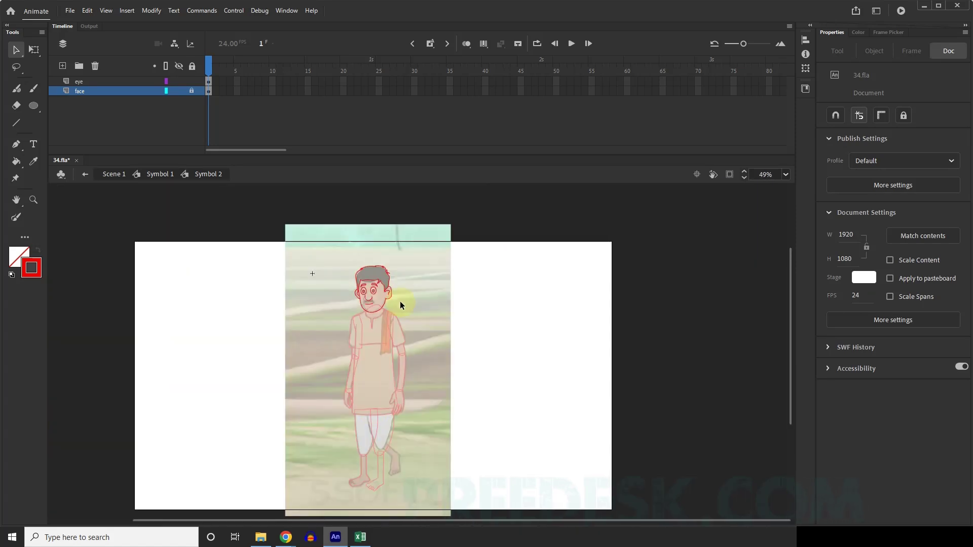
{"action": "scroll", "coordinate": [351, 404], "scroll_direction": "up", "scroll_amount": 2}
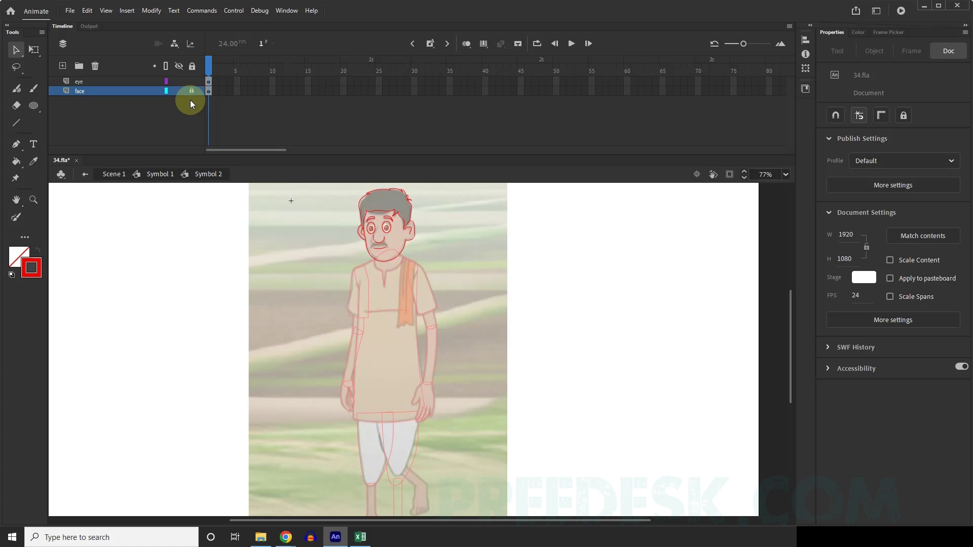
Leave the head symbol for Symbol 1 and check the whole figure's outlines against the reference.
{"action": "left_click", "coordinate": [166, 174]}
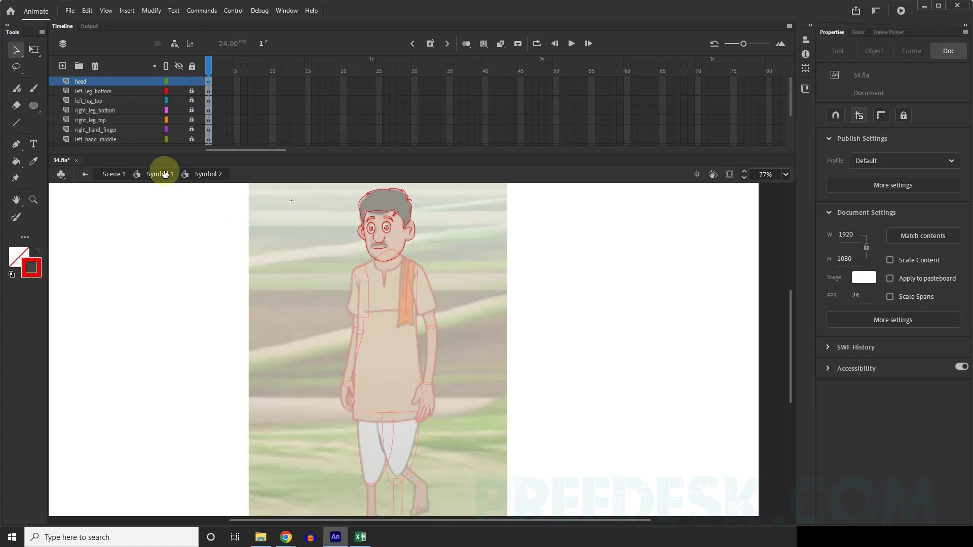
{"action": "scroll", "coordinate": [415, 256], "scroll_direction": "up", "scroll_amount": 2}
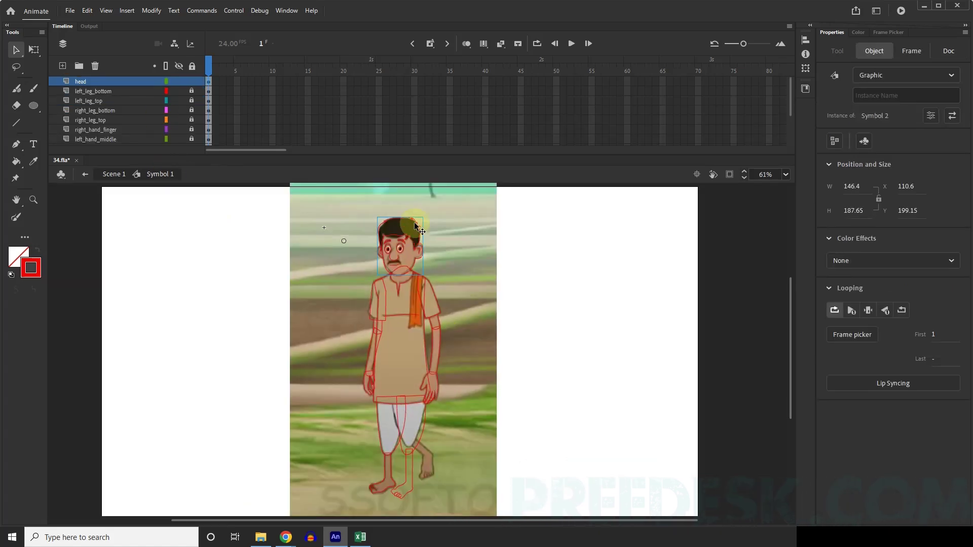
{"action": "scroll", "coordinate": [415, 255], "scroll_direction": "down", "scroll_amount": 2}
{"action": "left_click", "coordinate": [540, 323]}
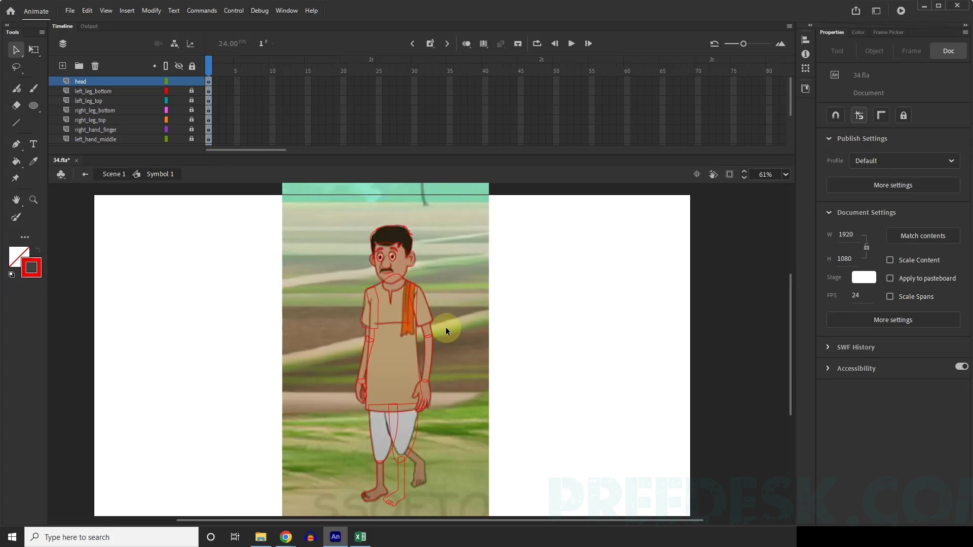
{"action": "scroll", "coordinate": [389, 252], "scroll_direction": "down", "scroll_amount": 1}
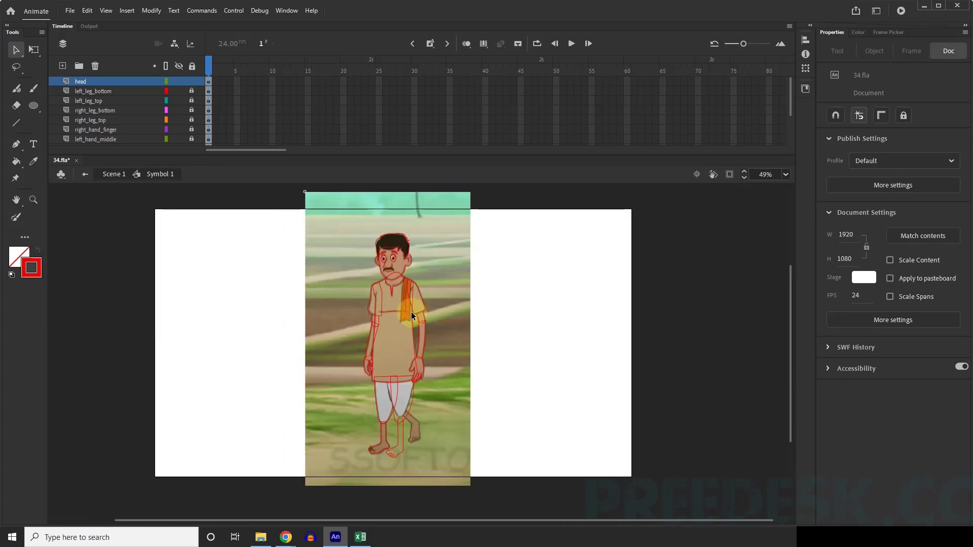
{"action": "scroll", "coordinate": [381, 239], "scroll_direction": "up", "scroll_amount": 2}
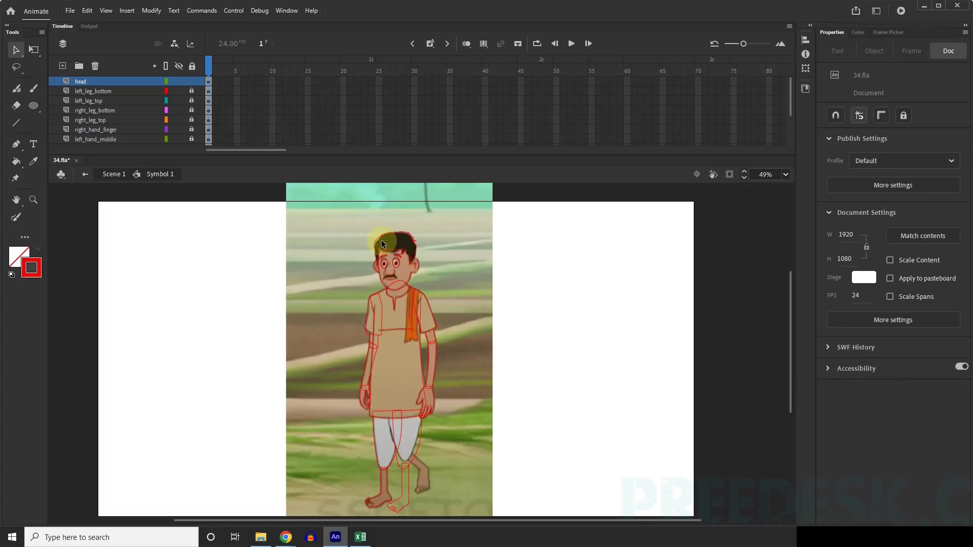
{"action": "scroll", "coordinate": [427, 270], "scroll_direction": "up", "scroll_amount": 1}
{"action": "scroll", "coordinate": [408, 256], "scroll_direction": "down", "scroll_amount": 2}
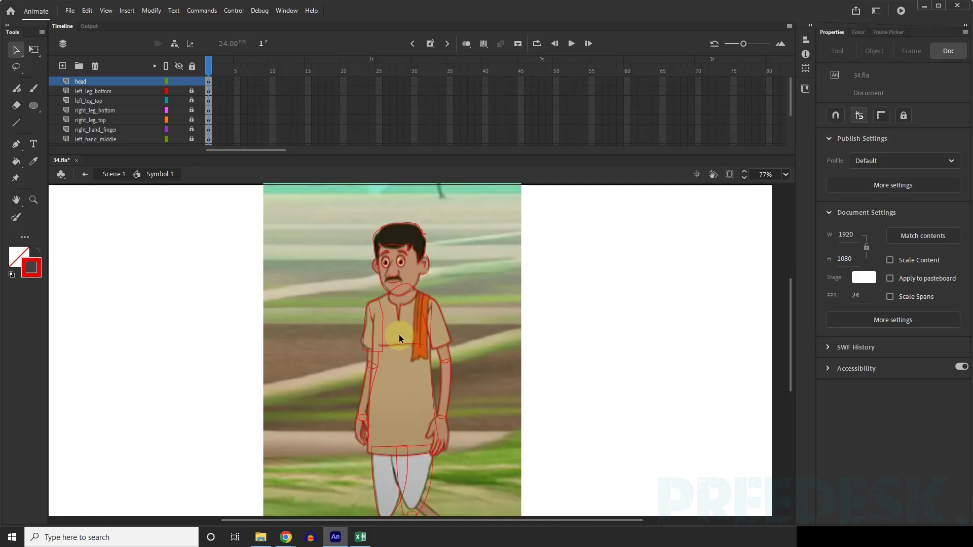
{"action": "scroll", "coordinate": [401, 330], "scroll_direction": "up", "scroll_amount": 1}
{"action": "scroll", "coordinate": [67, 126], "scroll_direction": "down", "scroll_amount": 1}
Unlock the body layer in Symbol 1.
{"action": "scroll", "coordinate": [70, 125], "scroll_direction": "down", "scroll_amount": 3}
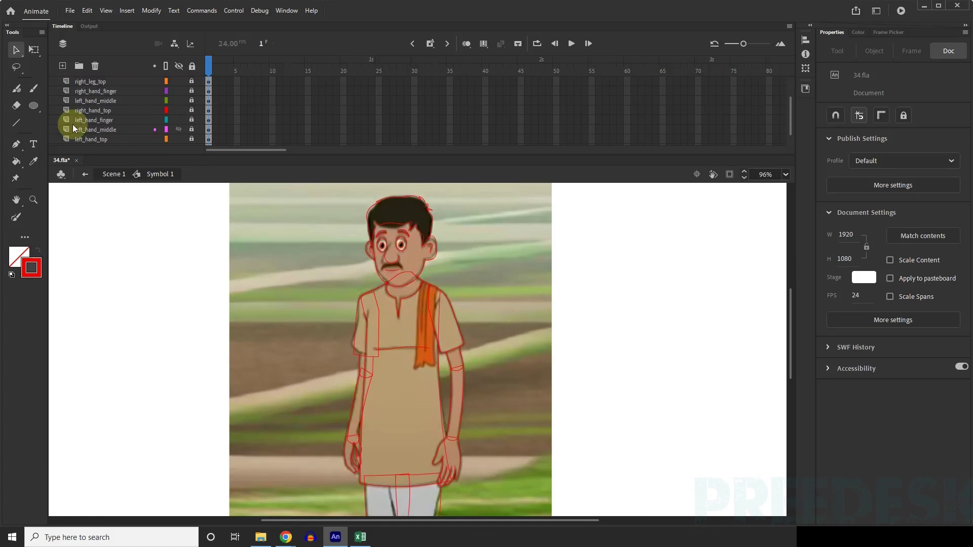
{"action": "left_click", "coordinate": [93, 129]}
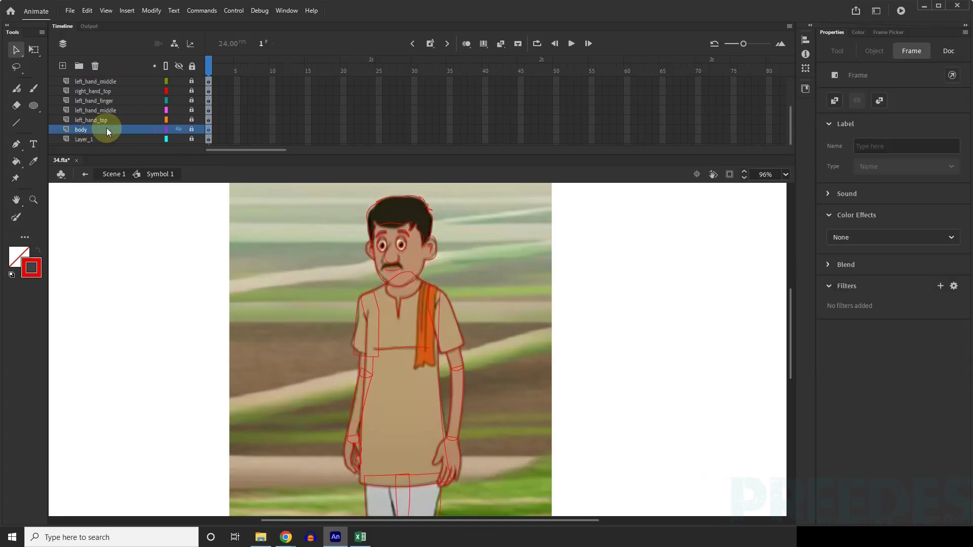
{"action": "left_click", "coordinate": [192, 129]}
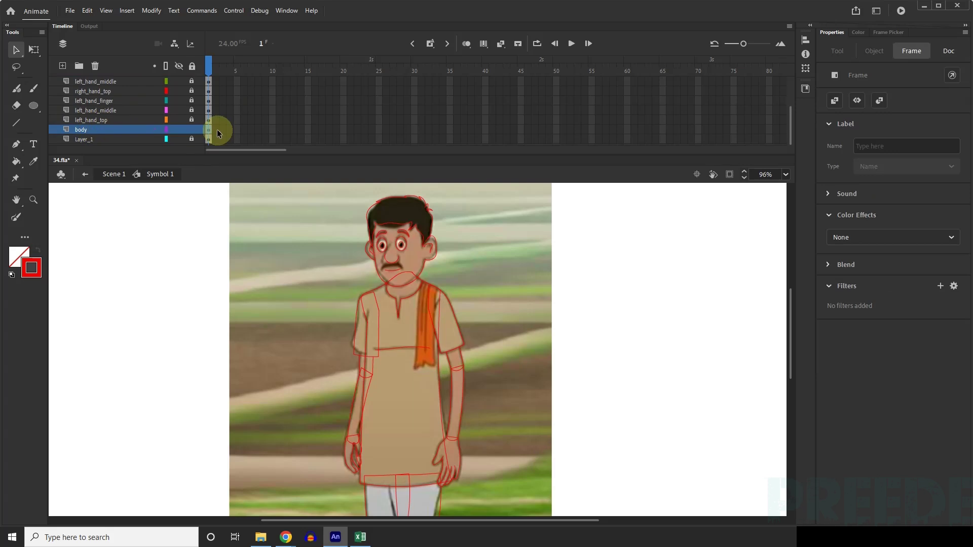
Convert the body layer's outline into a graphic symbol, keeping the default name Symbol 3.
{"action": "left_click", "coordinate": [93, 130]}
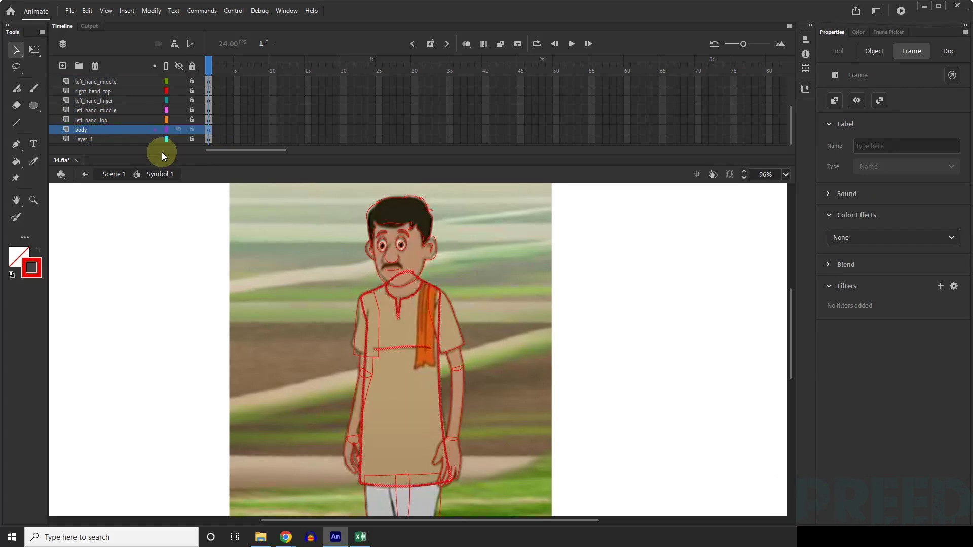
{"action": "left_click", "coordinate": [646, 308]}
{"action": "left_click", "coordinate": [99, 131]}
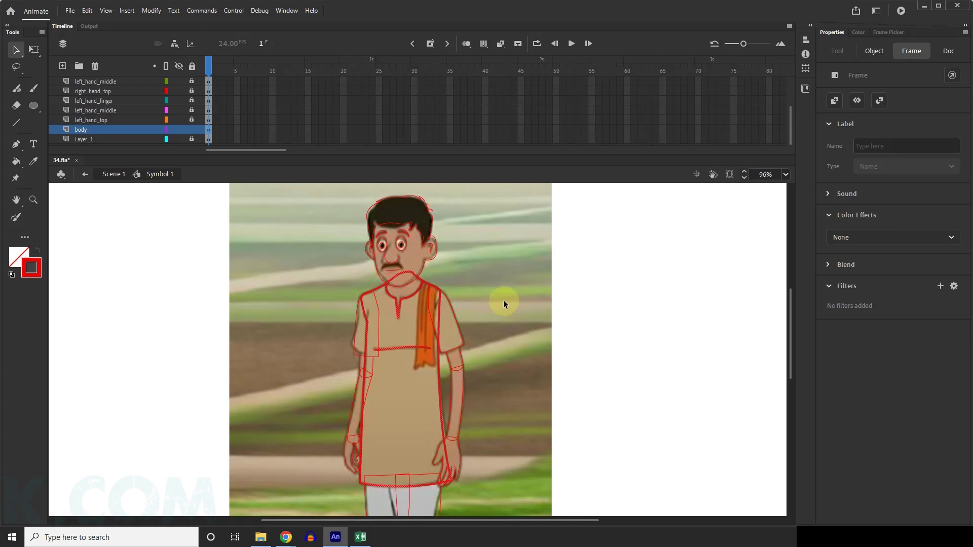
{"action": "key", "text": "F8"}
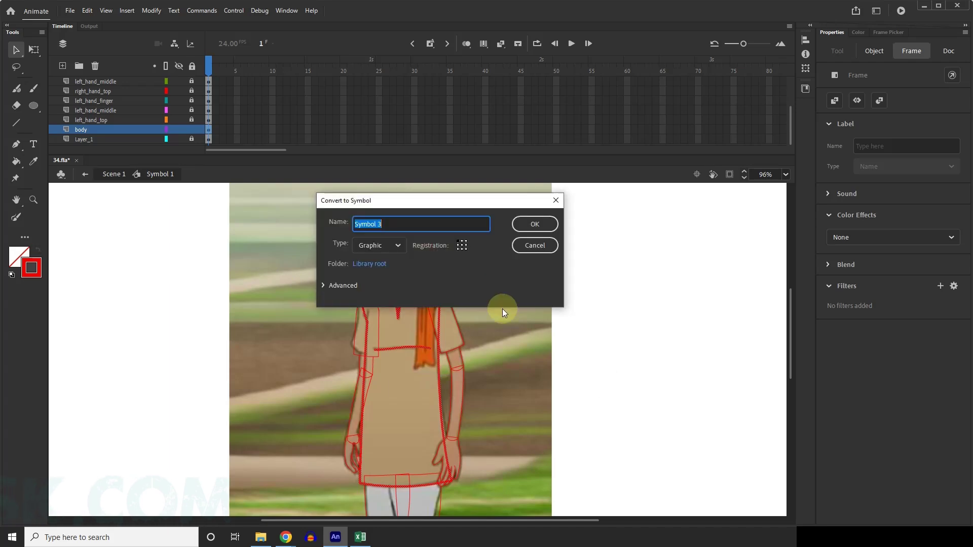
{"action": "left_click", "coordinate": [542, 223]}
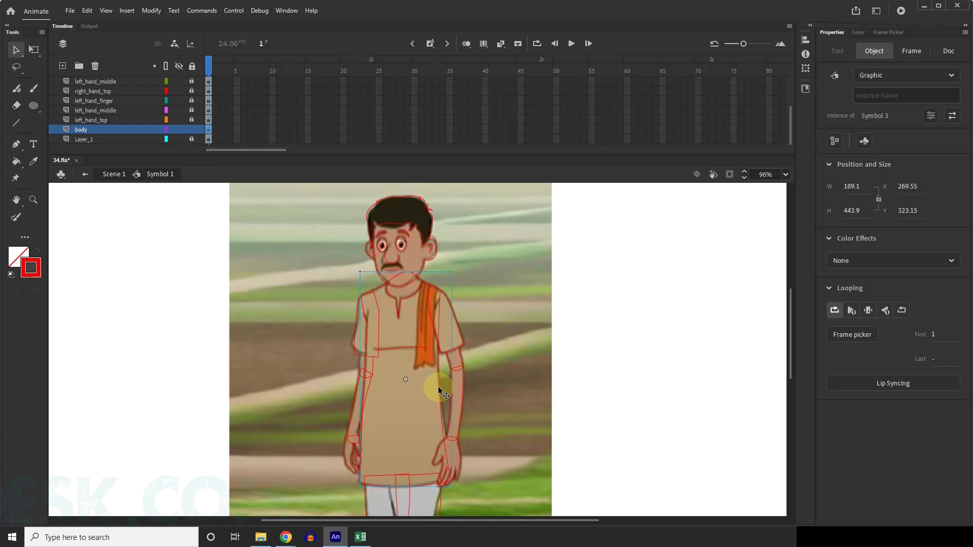
Open the body symbol for editing in place and deselect its outlines.
{"action": "scroll", "coordinate": [441, 386], "scroll_direction": "up", "scroll_amount": 5}
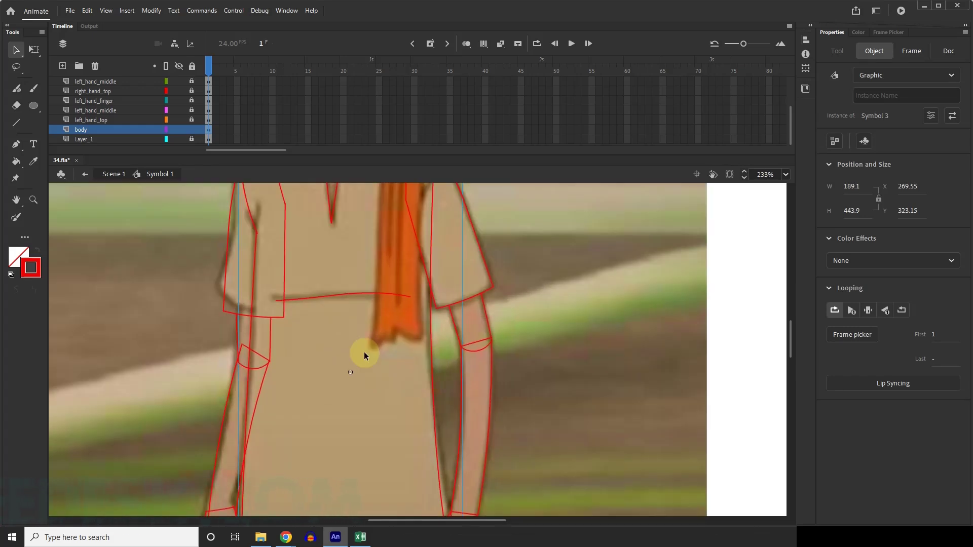
{"action": "double_click", "coordinate": [432, 355]}
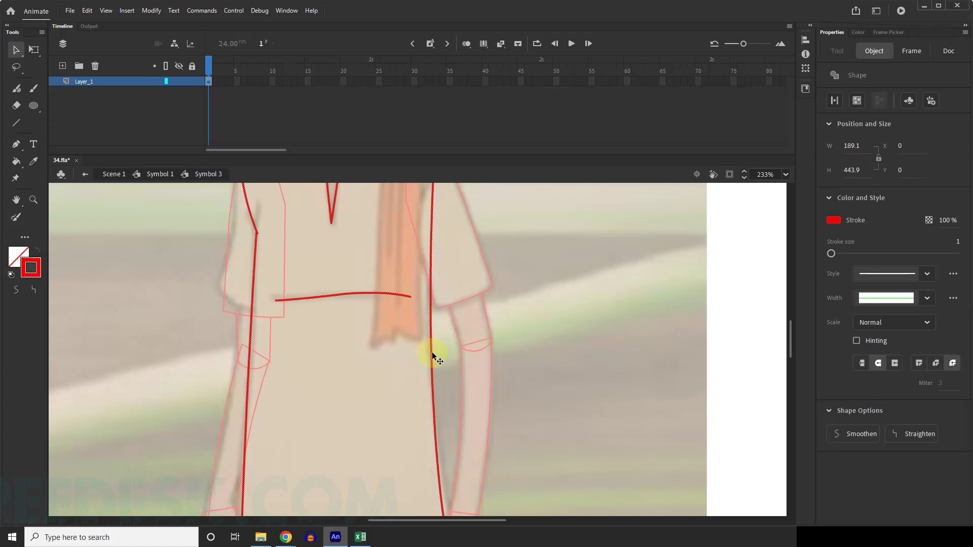
{"action": "scroll", "coordinate": [351, 304], "scroll_direction": "down", "scroll_amount": 4}
{"action": "left_click", "coordinate": [607, 323]}
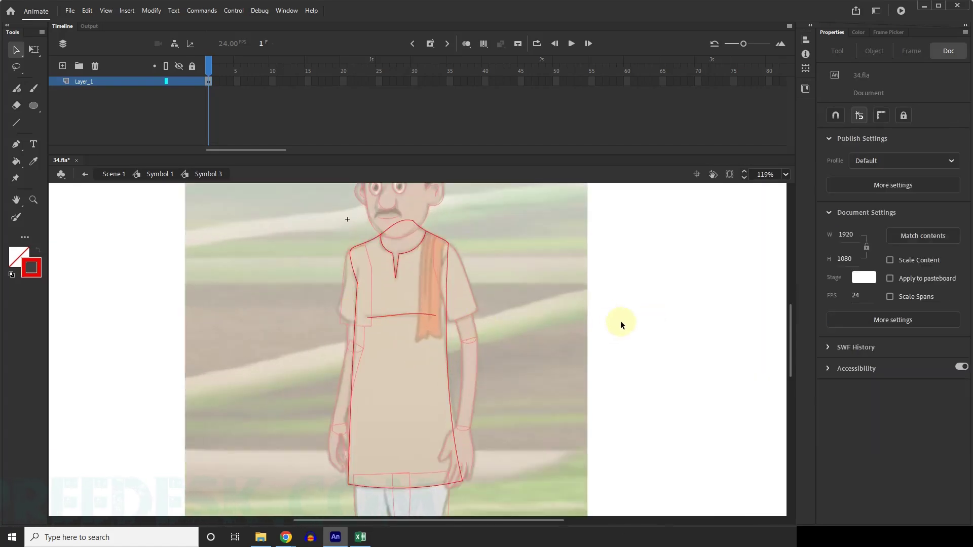
Fill the body's tunic shape with olive #A4A41F using the Paint Bucket.
{"action": "key", "text": "k"}
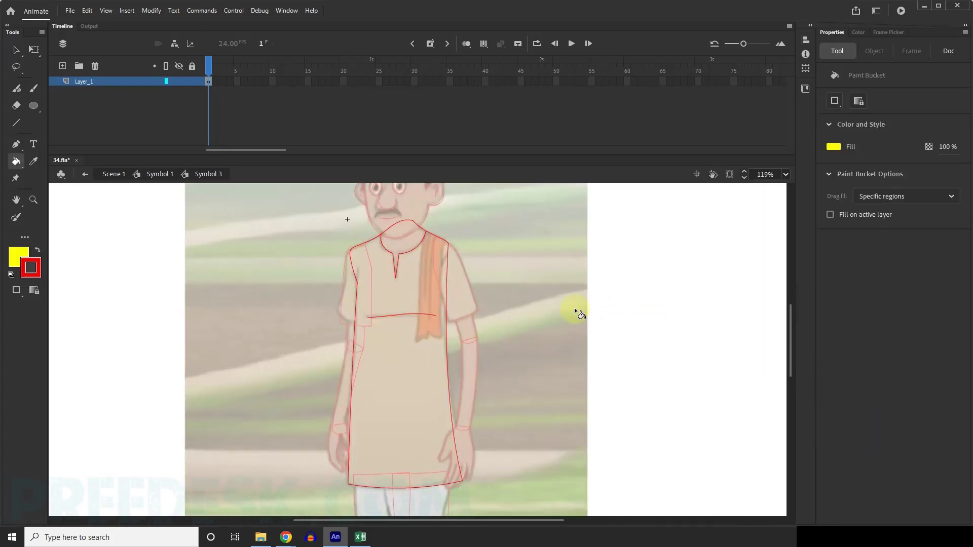
{"action": "left_click", "coordinate": [832, 150]}
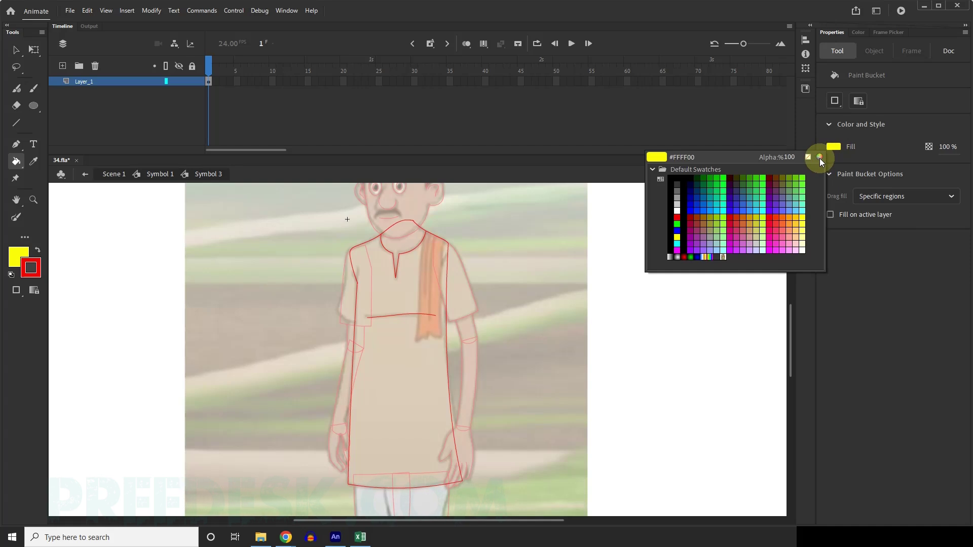
{"action": "left_click", "coordinate": [820, 157]}
{"action": "left_click_drag", "start_coordinate": [767, 254], "coordinate": [762, 211]}
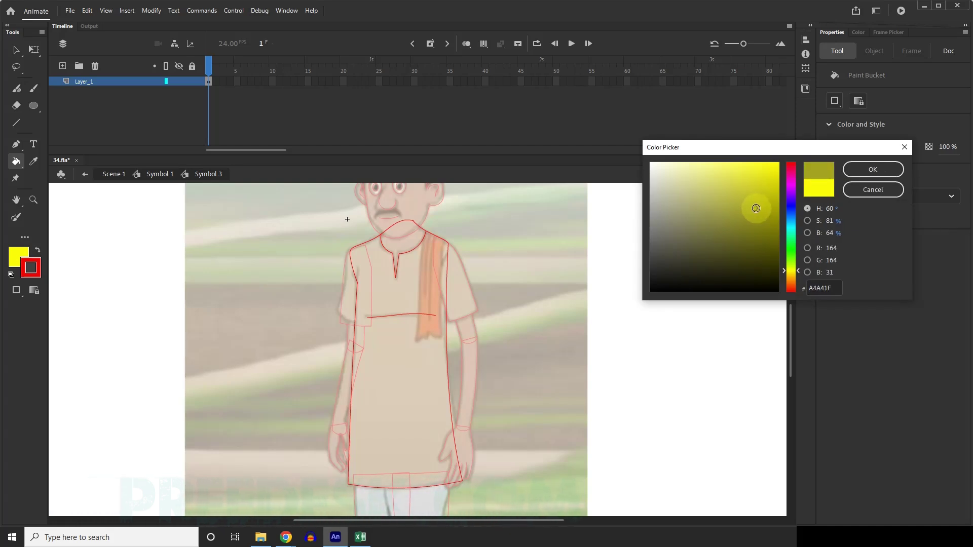
{"action": "left_click", "coordinate": [880, 171]}
{"action": "left_click", "coordinate": [400, 363]}
{"action": "scroll", "coordinate": [355, 318], "scroll_direction": "down", "scroll_amount": 2}
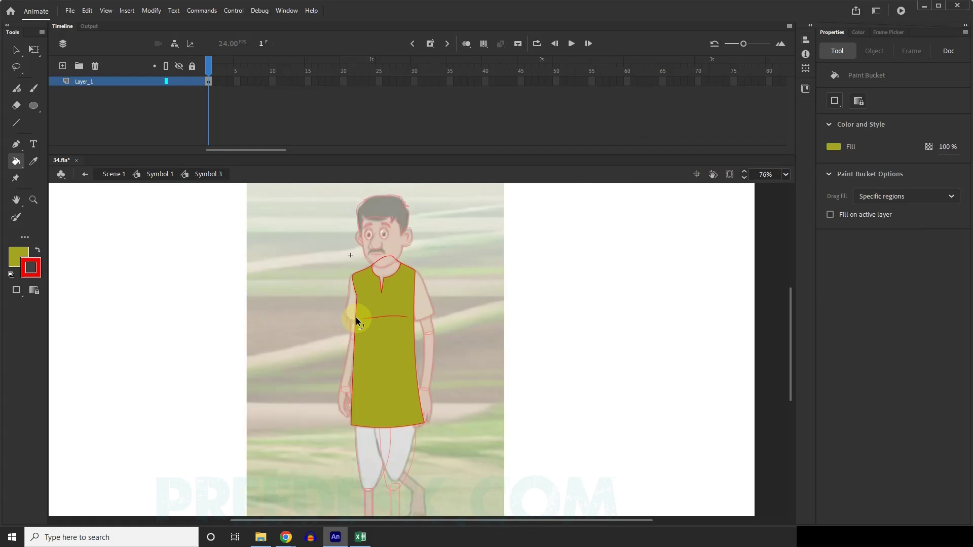
Fill the neck area above the tunic's collar with skin tone #D69C64 using the Paint Bucket.
{"action": "scroll", "coordinate": [328, 257], "scroll_direction": "up", "scroll_amount": 3}
{"action": "scroll", "coordinate": [429, 282], "scroll_direction": "up", "scroll_amount": 3}
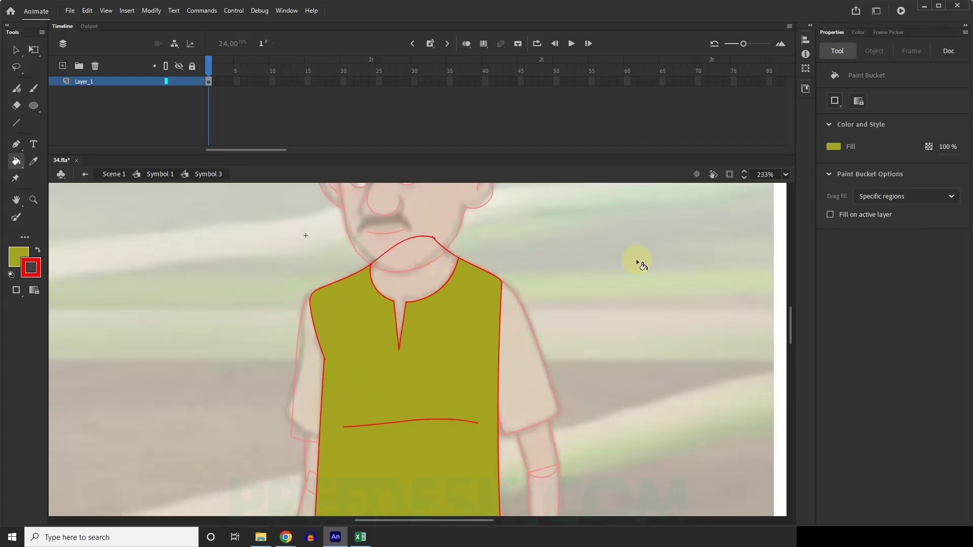
{"action": "left_click", "coordinate": [833, 151]}
{"action": "left_click", "coordinate": [821, 157]}
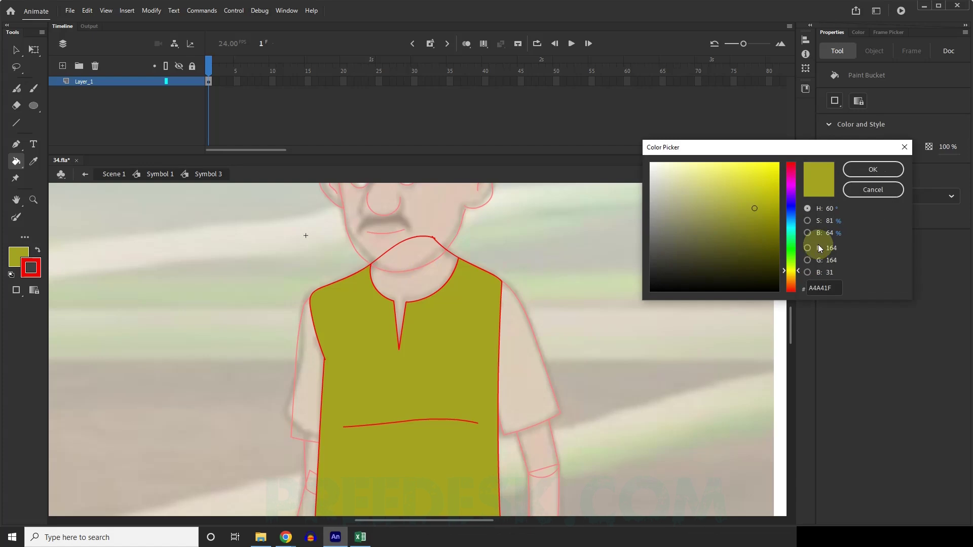
{"action": "left_click_drag", "start_coordinate": [801, 272], "coordinate": [798, 279]}
{"action": "mouse_move", "coordinate": [754, 196]}
{"action": "left_mouse_down"}
{"action": "mouse_move", "coordinate": [715, 163]}
{"action": "mouse_move", "coordinate": [723, 166]}
{"action": "mouse_move", "coordinate": [720, 188]}
{"action": "mouse_move", "coordinate": [731, 174]}
{"action": "mouse_move", "coordinate": [718, 182]}
{"action": "left_mouse_up"}
{"action": "left_click", "coordinate": [858, 172]}
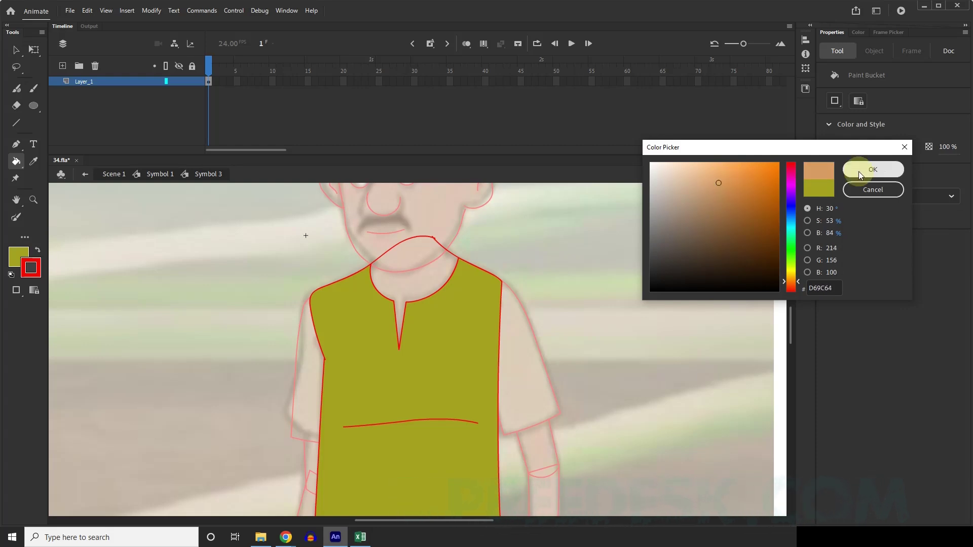
{"action": "left_click", "coordinate": [450, 274]}
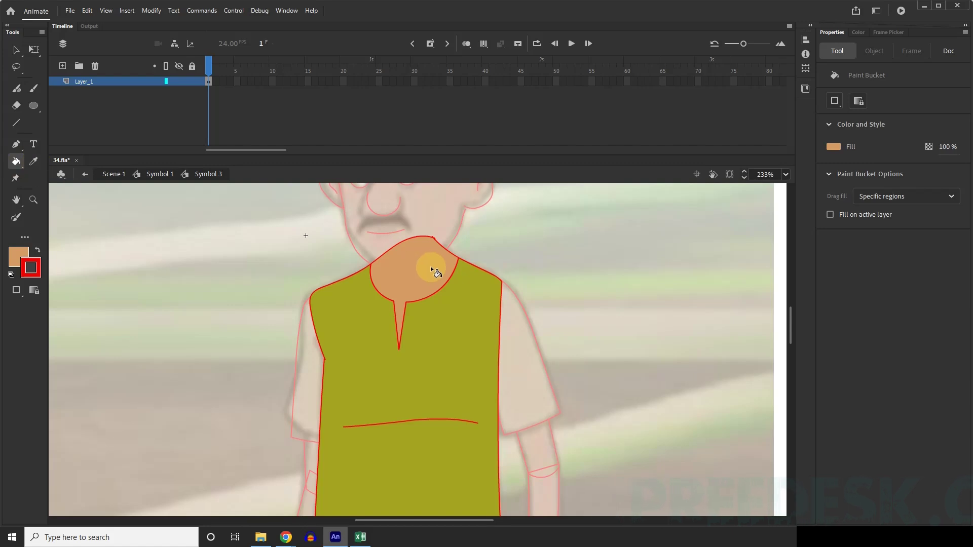
Change all outlines in the body symbol to black #000000 and return to Symbol 1.
{"action": "scroll", "coordinate": [461, 245], "scroll_direction": "down", "scroll_amount": 3}
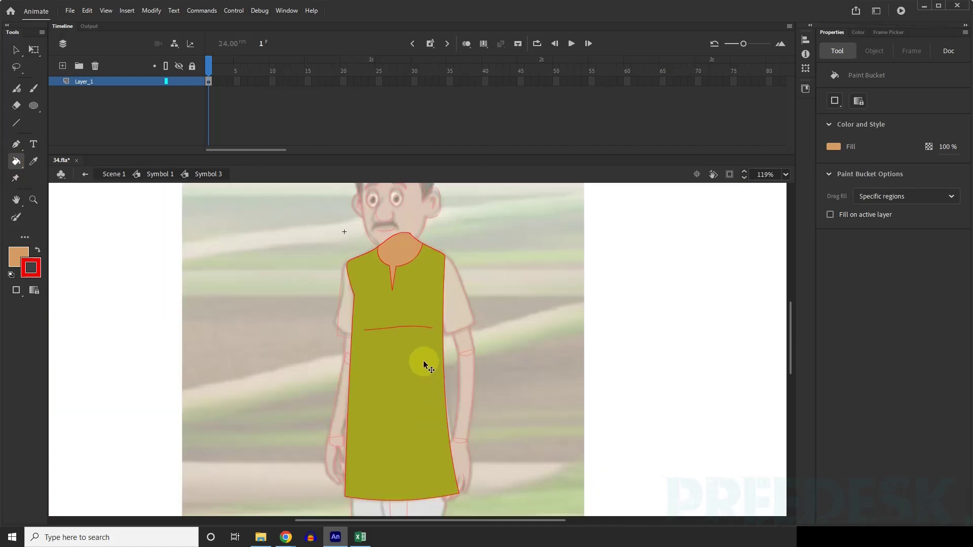
{"action": "scroll", "coordinate": [458, 331], "scroll_direction": "up", "scroll_amount": 1}
{"action": "scroll", "coordinate": [442, 321], "scroll_direction": "down", "scroll_amount": 1}
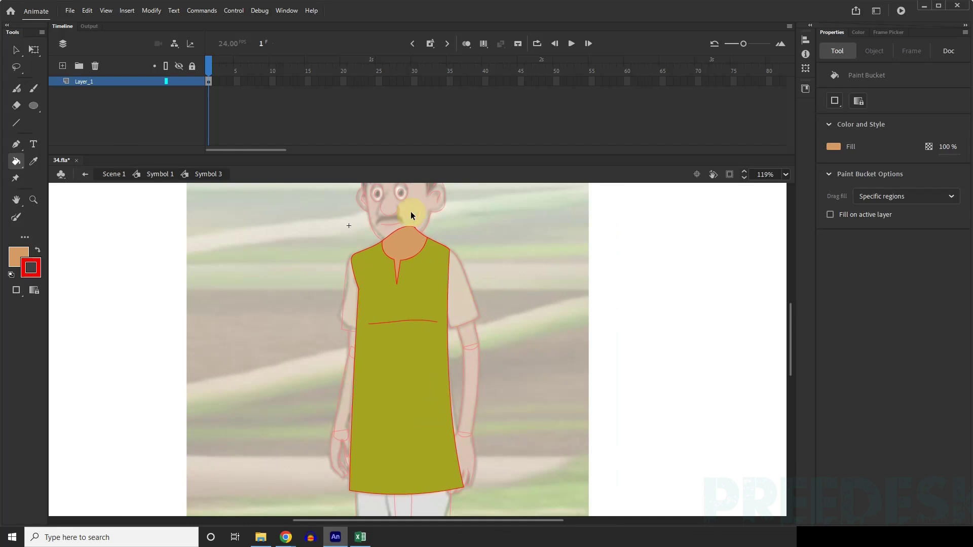
{"action": "key", "text": "ctrl+a"}
{"action": "left_click", "coordinate": [833, 220]}
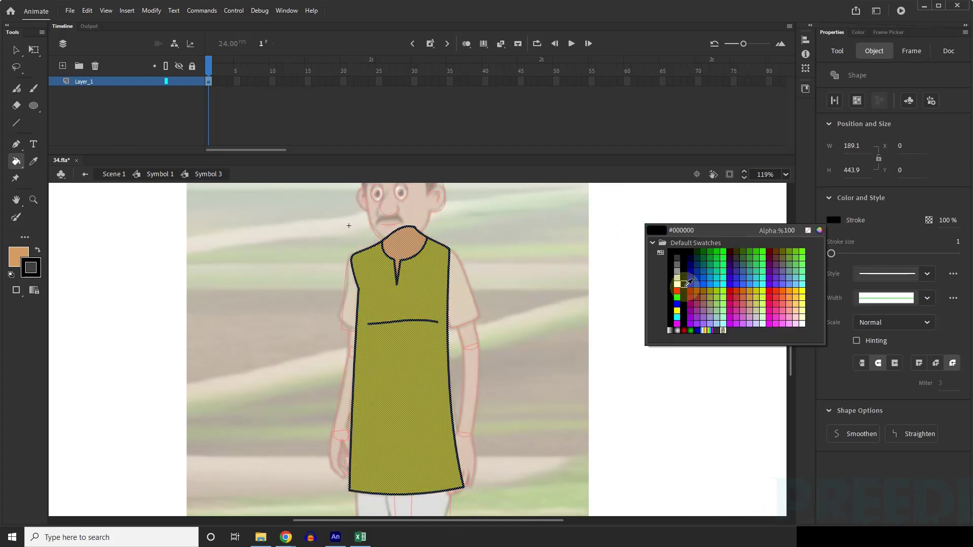
{"action": "left_click", "coordinate": [683, 284]}
{"action": "left_click", "coordinate": [16, 50]}
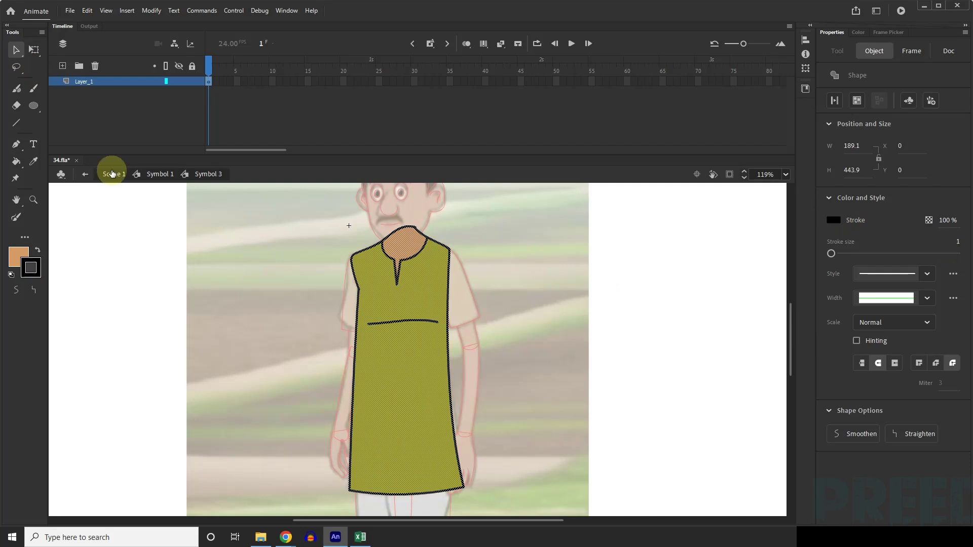
{"action": "left_click", "coordinate": [539, 279]}
{"action": "scroll", "coordinate": [445, 261], "scroll_direction": "down", "scroll_amount": 1}
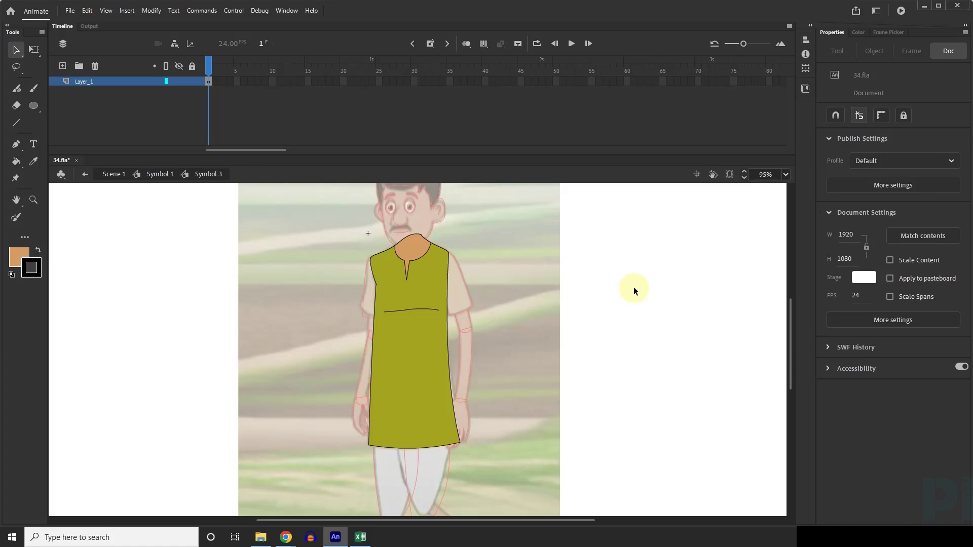
{"action": "left_click", "coordinate": [159, 174]}
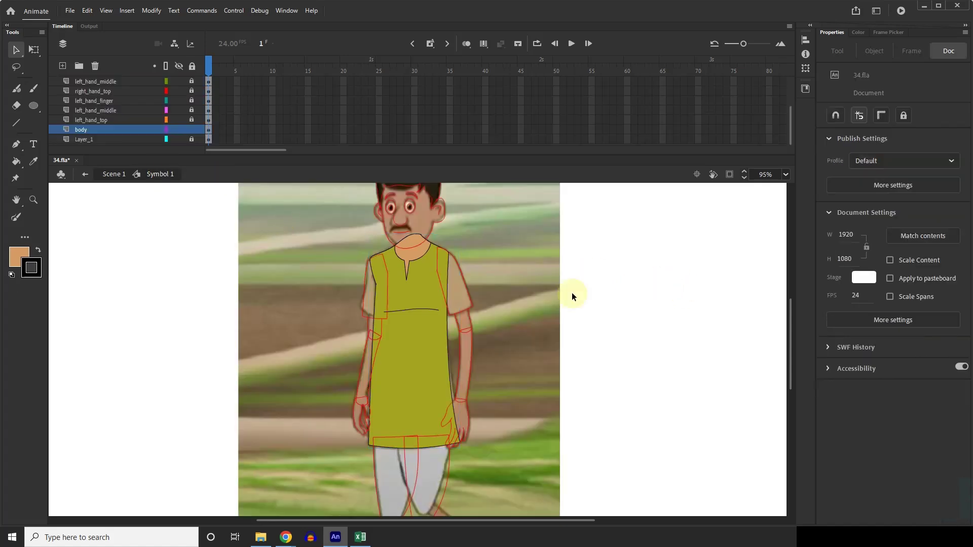
Unlock all layers in Symbol 1 and lock only the reference image's Layer_1 again.
{"action": "scroll", "coordinate": [425, 287], "scroll_direction": "up", "scroll_amount": 3}
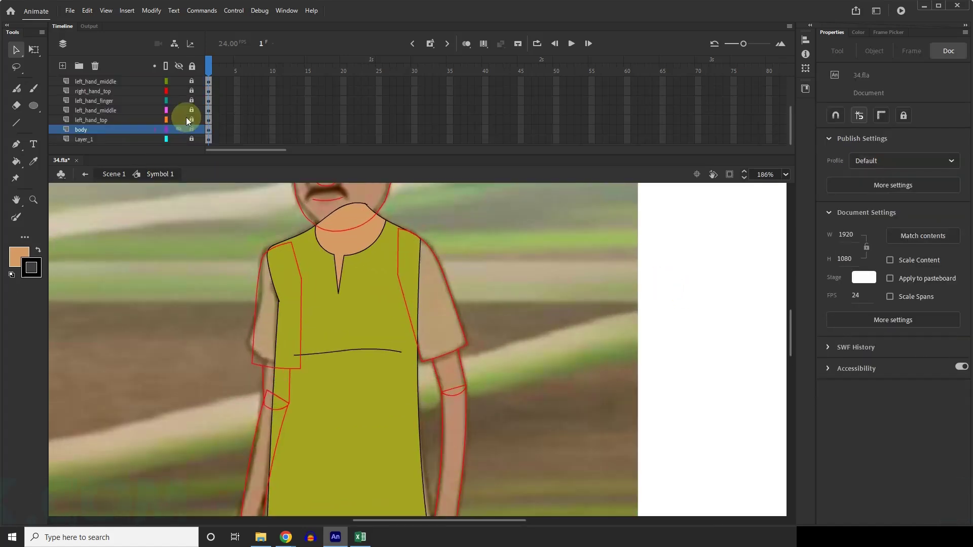
{"action": "left_click", "coordinate": [192, 68]}
{"action": "left_click", "coordinate": [192, 68]}
{"action": "left_click", "coordinate": [386, 255]}
{"action": "left_click", "coordinate": [603, 271]}
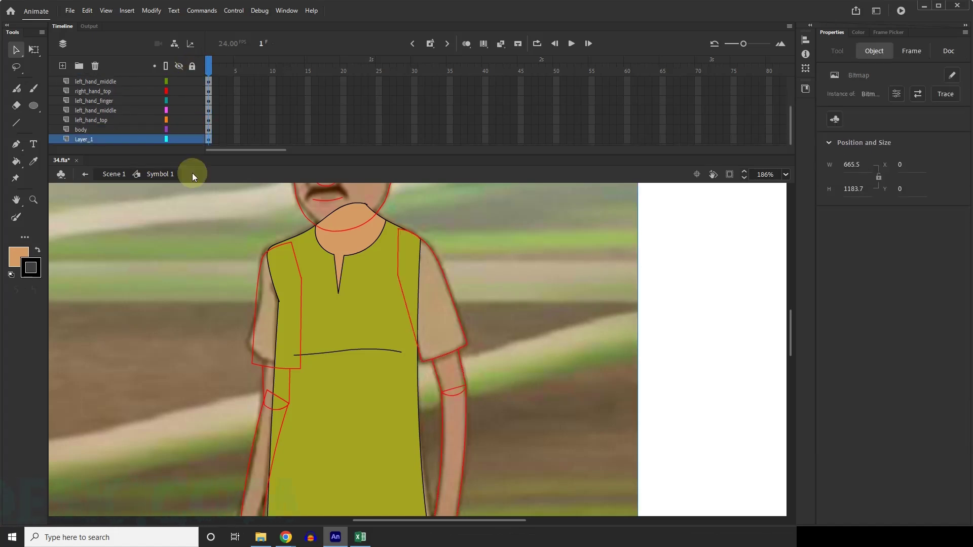
{"action": "left_click", "coordinate": [191, 140]}
{"action": "left_click", "coordinate": [655, 287]}
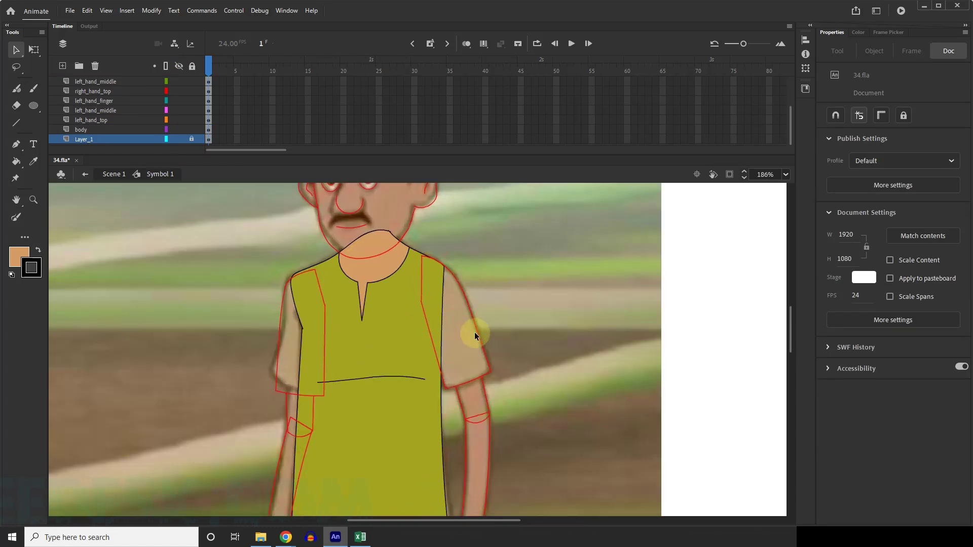
Convert the left_hand_top layer's outlines into a graphic symbol, keeping the default name Symbol 4.
{"action": "left_click", "coordinate": [484, 336]}
{"action": "left_click", "coordinate": [516, 320]}
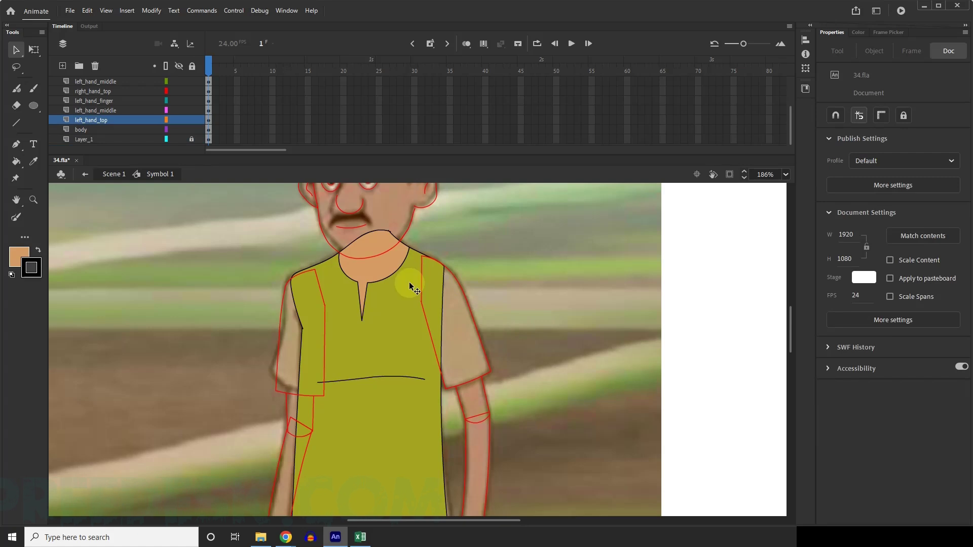
{"action": "left_click", "coordinate": [95, 122]}
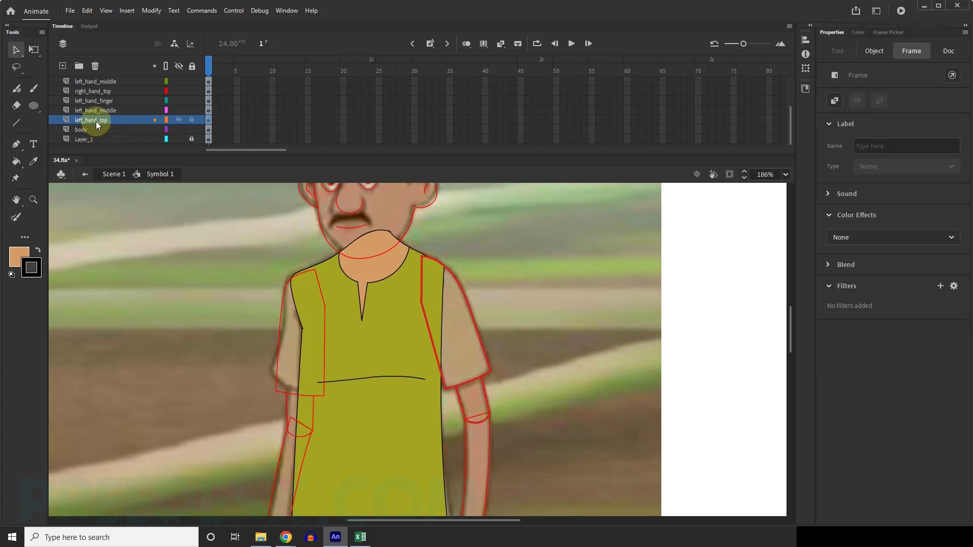
{"action": "key", "text": "F6"}
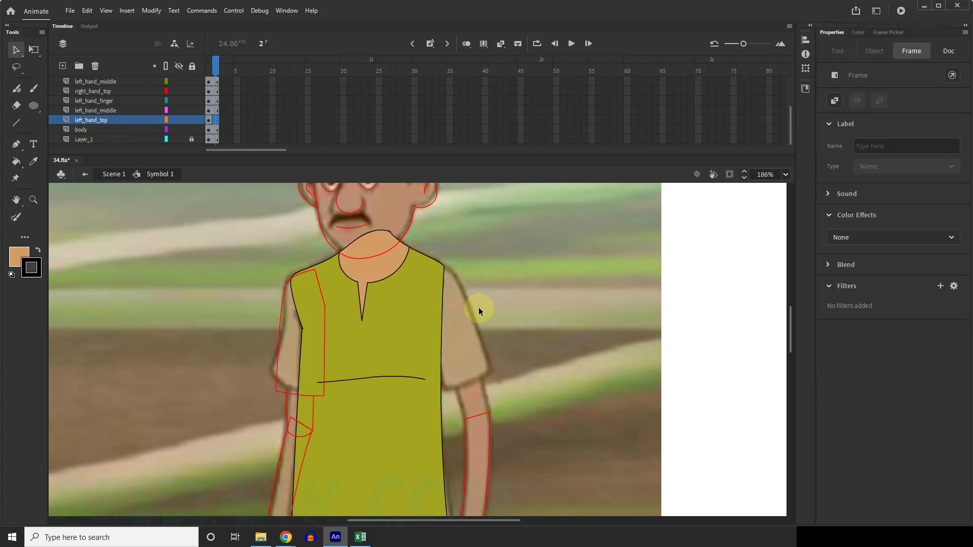
{"action": "key", "text": "ctrl+z"}
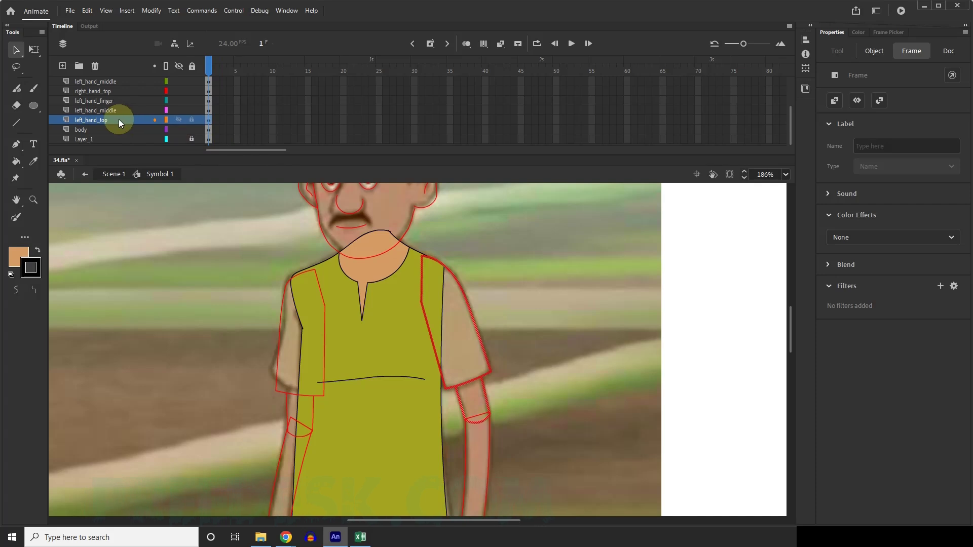
{"action": "key", "text": "F8"}
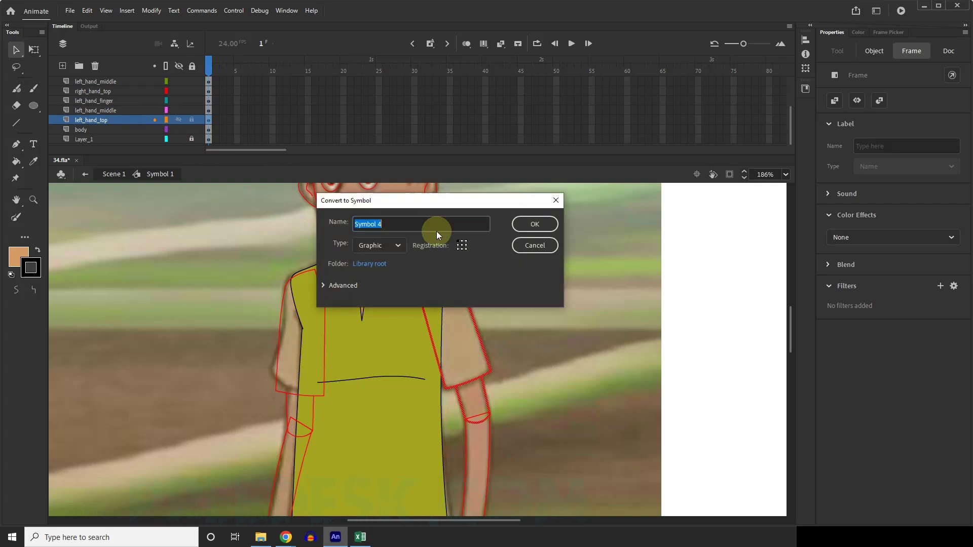
{"action": "left_click", "coordinate": [534, 224]}
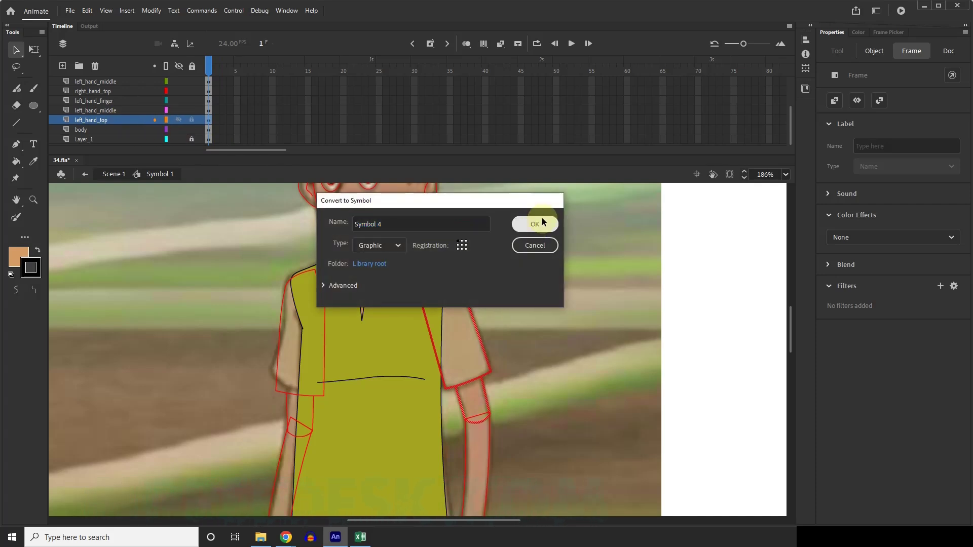
Open Symbol 4 for editing in place and fill the bare arm below the sleeve with the current skin tone.
{"action": "double_click", "coordinate": [478, 334]}
{"action": "left_click", "coordinate": [572, 333]}
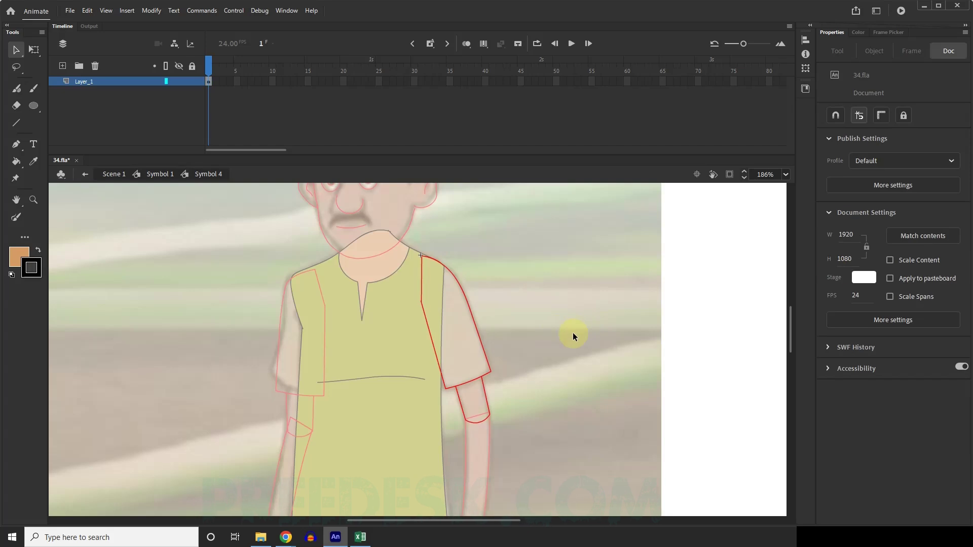
{"action": "left_click", "coordinate": [16, 161]}
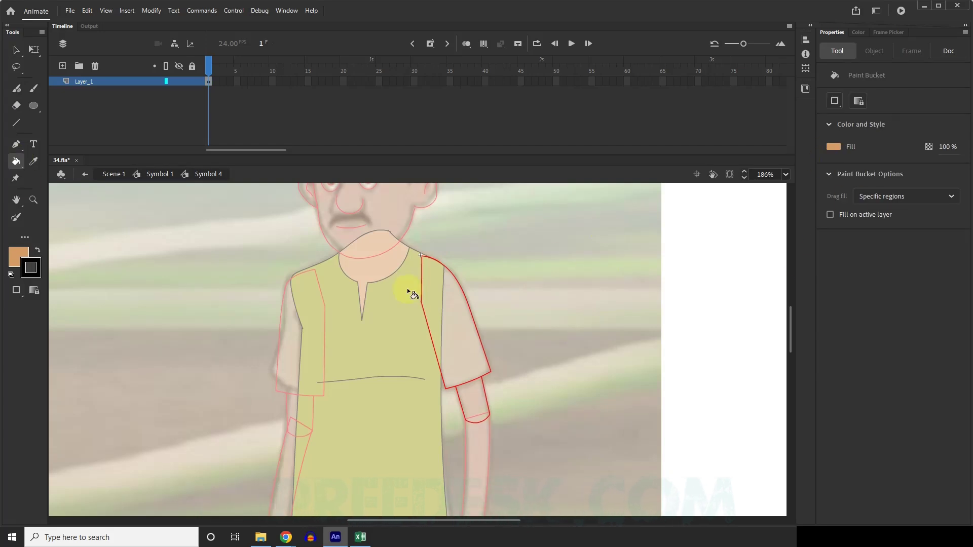
{"action": "left_click", "coordinate": [476, 409]}
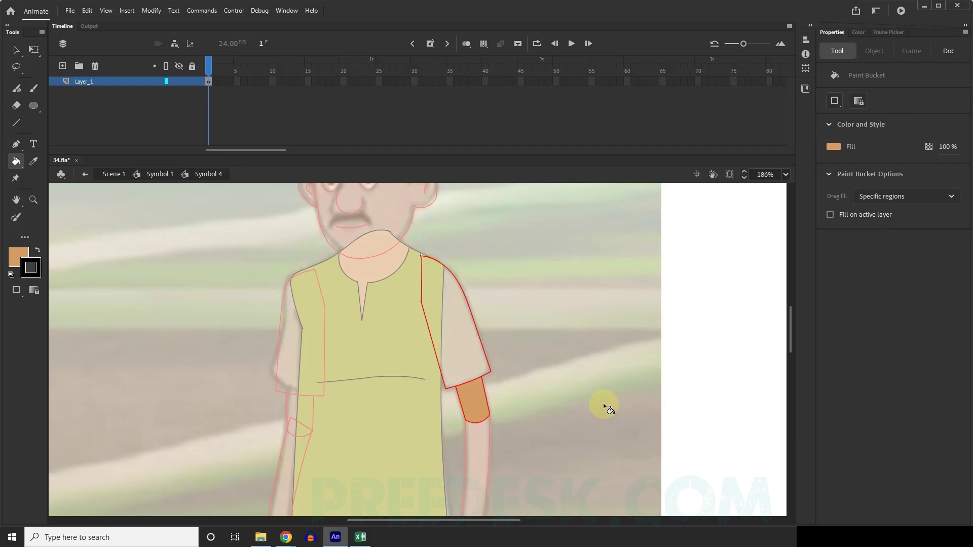
Sample the tunic's olive colour from Symbol 1 with the Eyedropper and fill the sleeve inside Symbol 4 with it.
{"action": "left_click", "coordinate": [160, 174]}
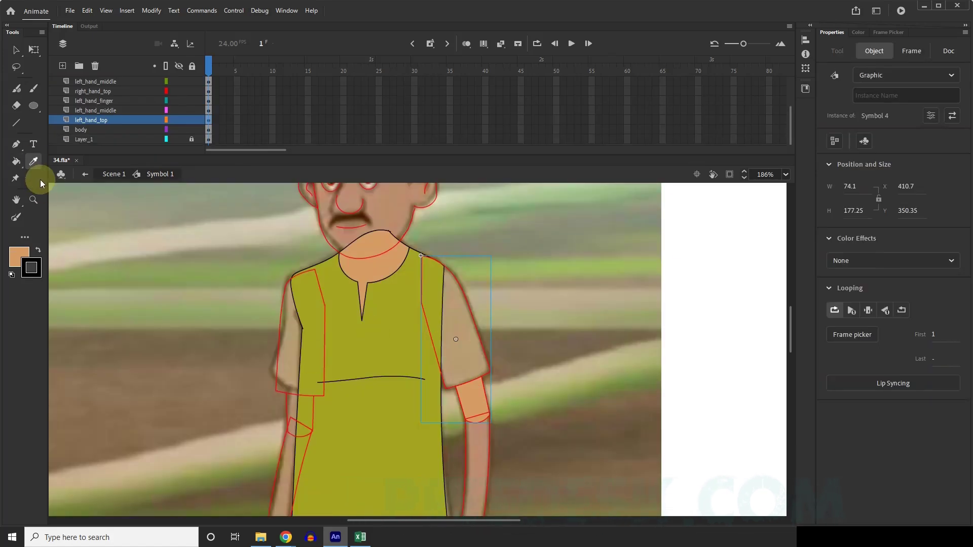
{"action": "left_click", "coordinate": [34, 161]}
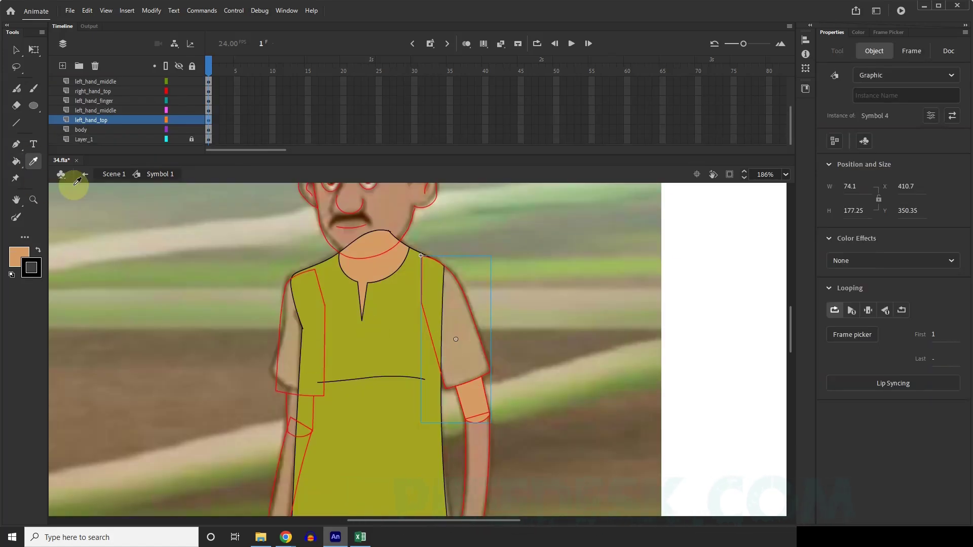
{"action": "left_click", "coordinate": [374, 352]}
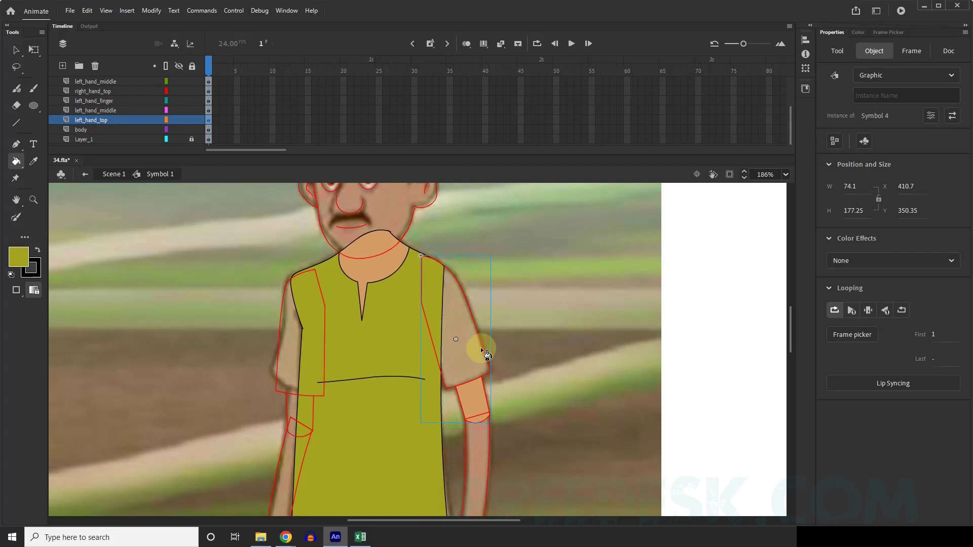
{"action": "left_click", "coordinate": [16, 50]}
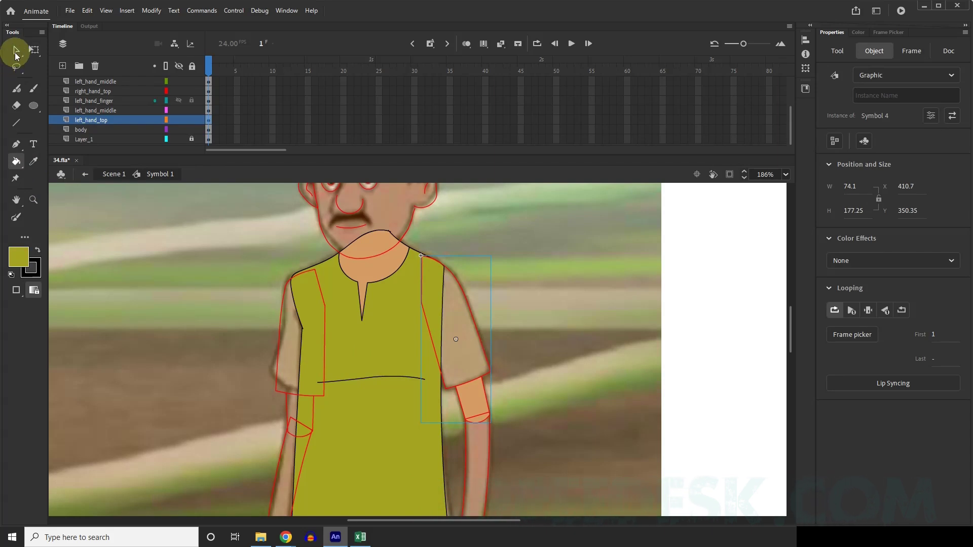
{"action": "double_click", "coordinate": [482, 347]}
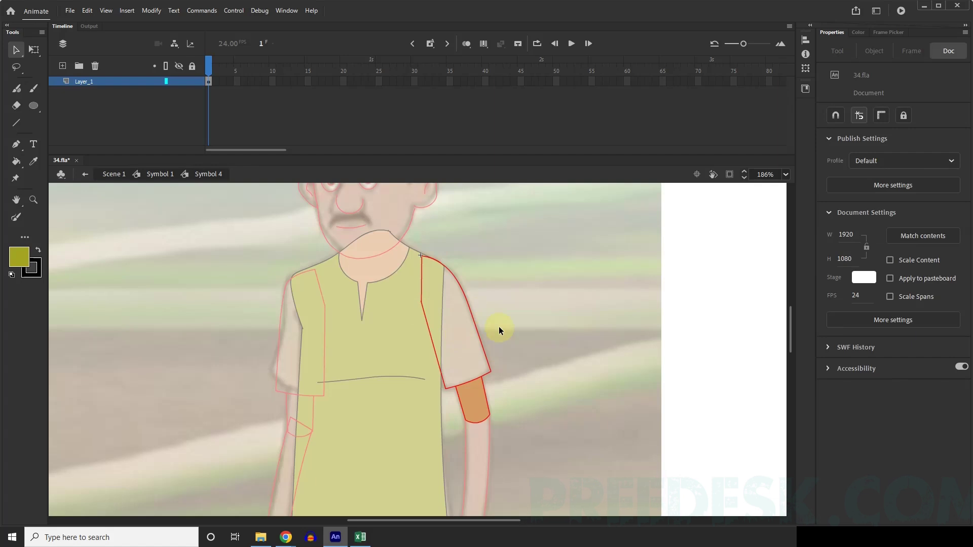
{"action": "left_click", "coordinate": [16, 162]}
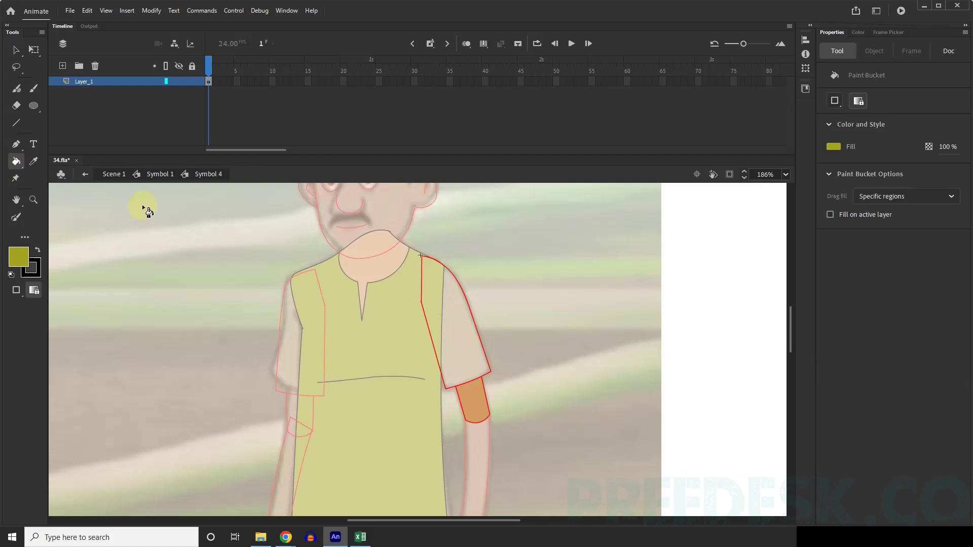
{"action": "left_click", "coordinate": [458, 357]}
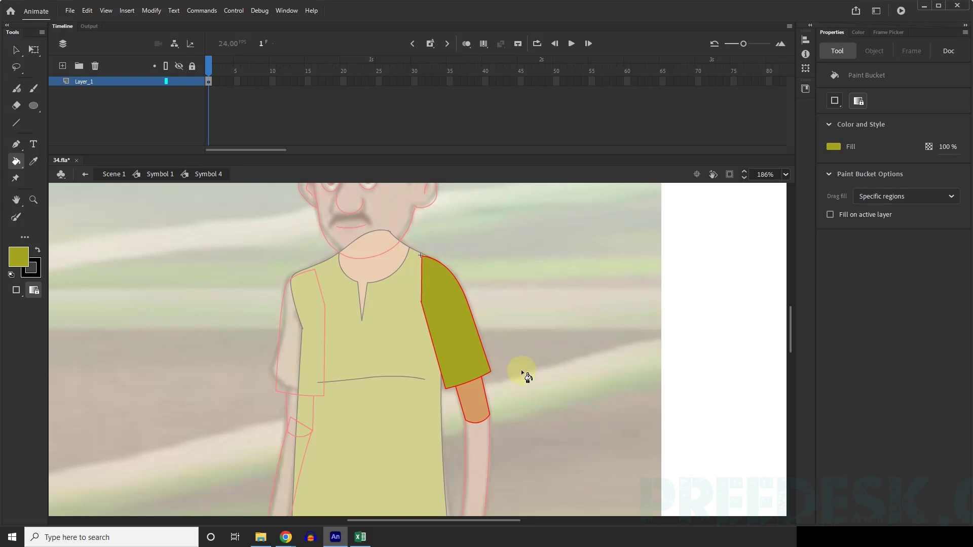
Change the outlines of the sleeve and upper arm to black #000000 and return to Symbol 1.
{"action": "scroll", "coordinate": [375, 305], "scroll_direction": "down", "scroll_amount": 1}
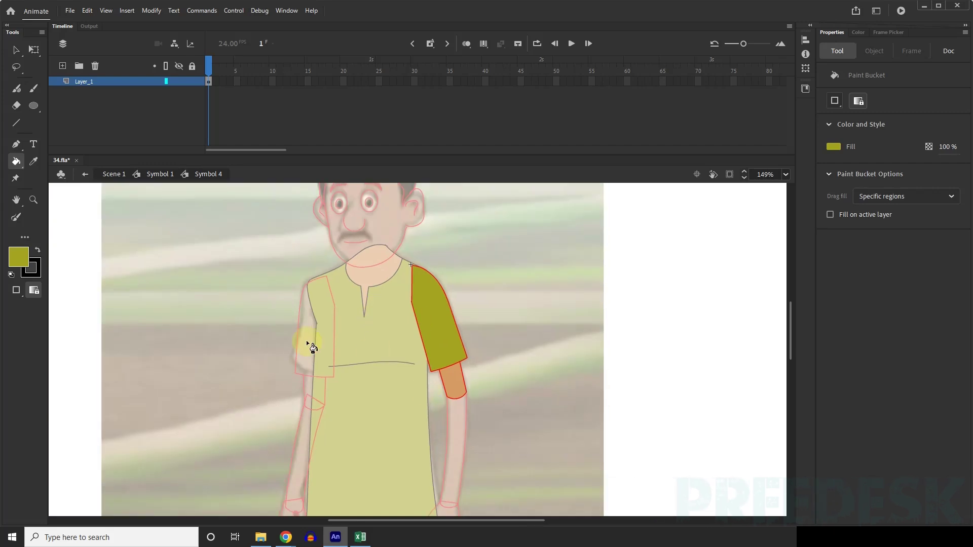
{"action": "scroll", "coordinate": [311, 347], "scroll_direction": "down", "scroll_amount": 2}
{"action": "scroll", "coordinate": [356, 306], "scroll_direction": "up", "scroll_amount": 2}
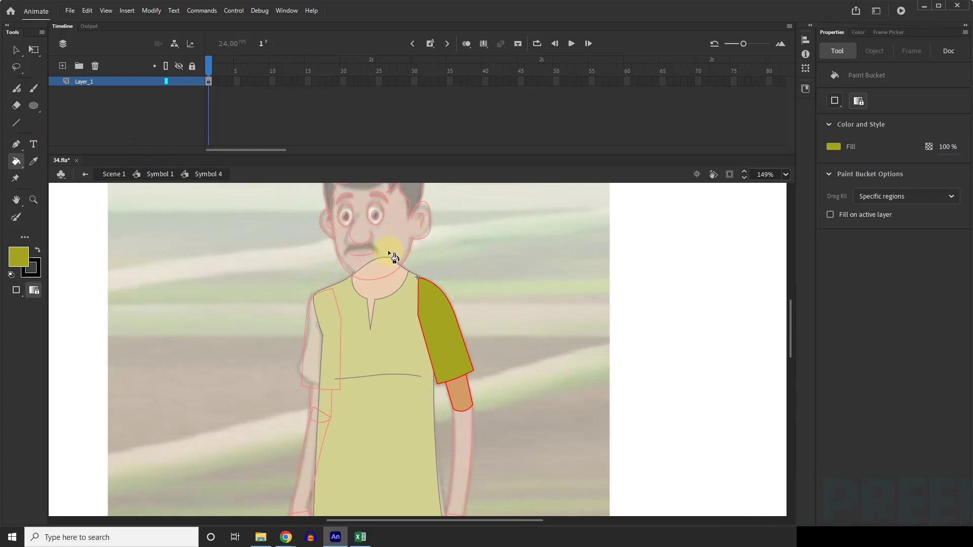
{"action": "left_click", "coordinate": [16, 50]}
{"action": "double_click", "coordinate": [443, 330]}
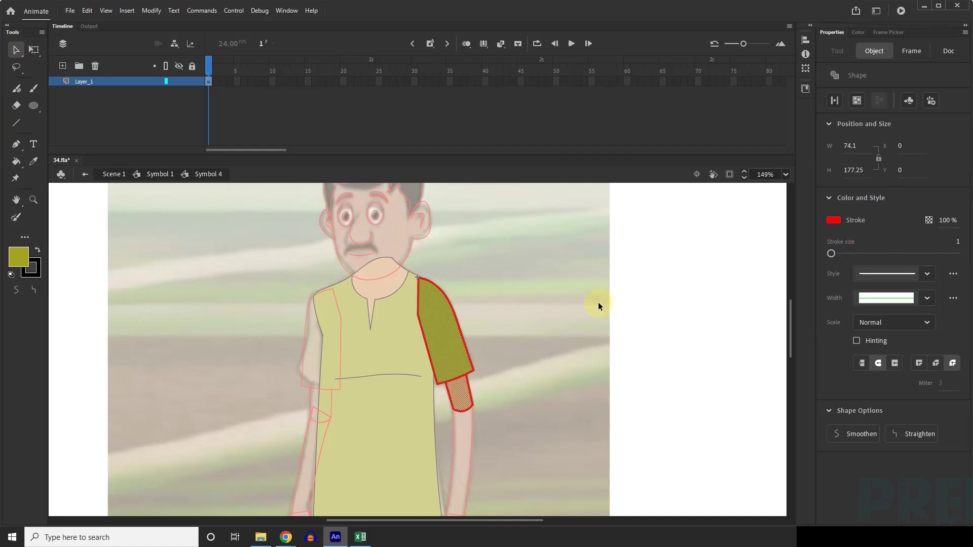
{"action": "left_click", "coordinate": [833, 220]}
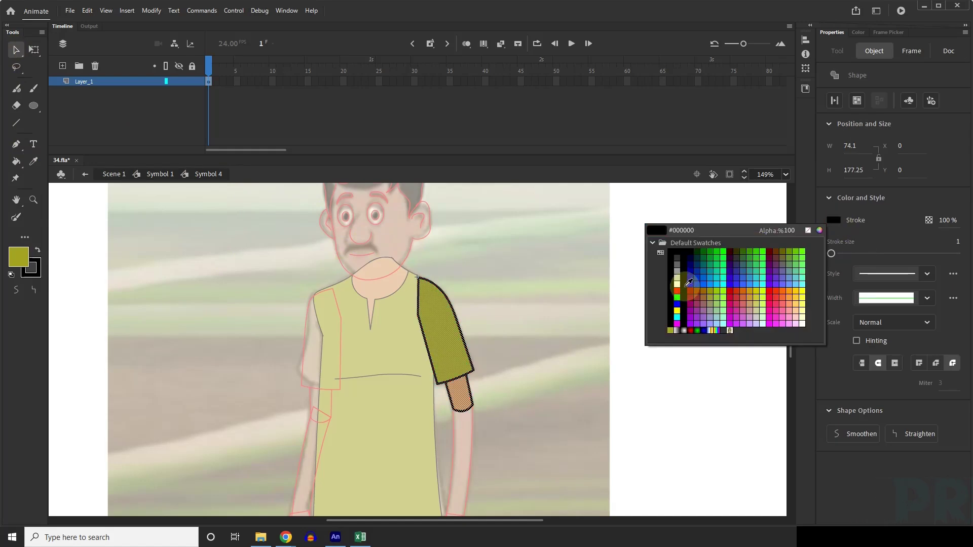
{"action": "left_click", "coordinate": [688, 283]}
{"action": "double_click", "coordinate": [502, 314]}
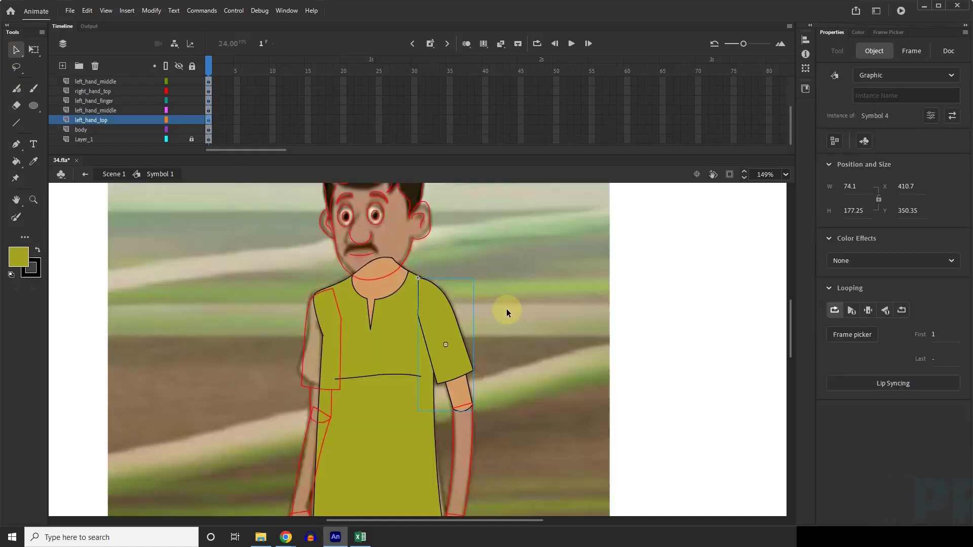
Convert the forearm outlines on the left_hand_middle layer directly above left_hand_top into a graphic symbol, keeping the default name.
{"action": "left_click", "coordinate": [303, 347]}
{"action": "scroll", "coordinate": [418, 346], "scroll_direction": "down", "scroll_amount": 2}
{"action": "left_click", "coordinate": [442, 402]}
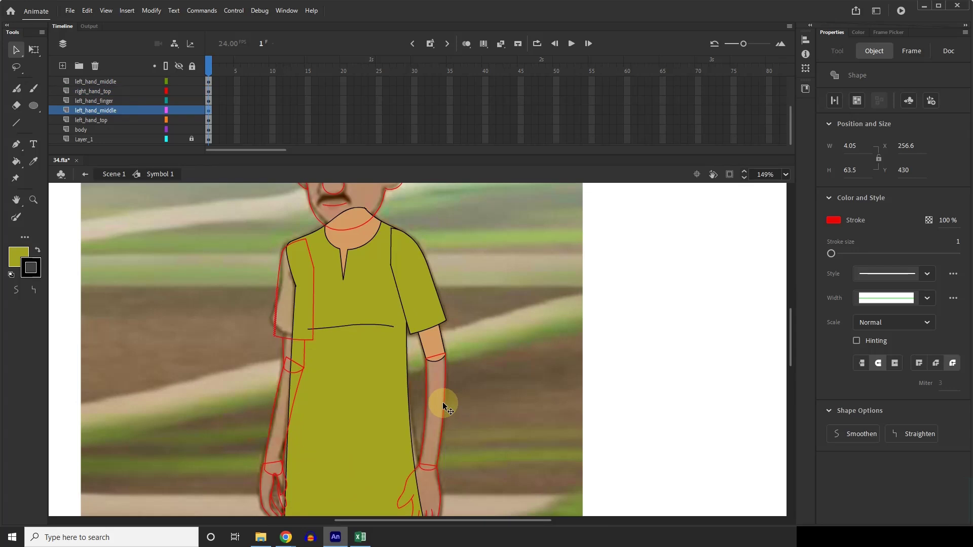
{"action": "left_click", "coordinate": [112, 111]}
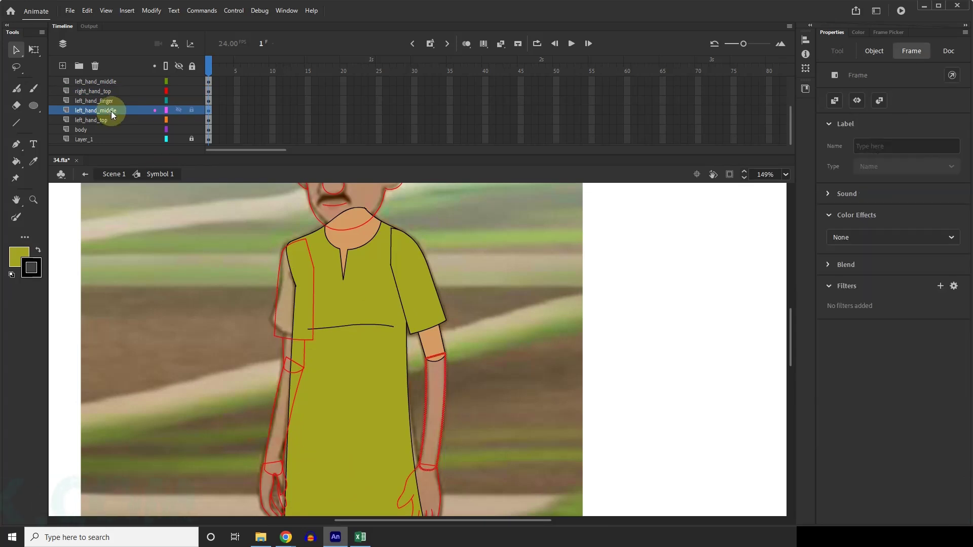
{"action": "key", "text": "F8"}
{"action": "key", "text": "Return"}
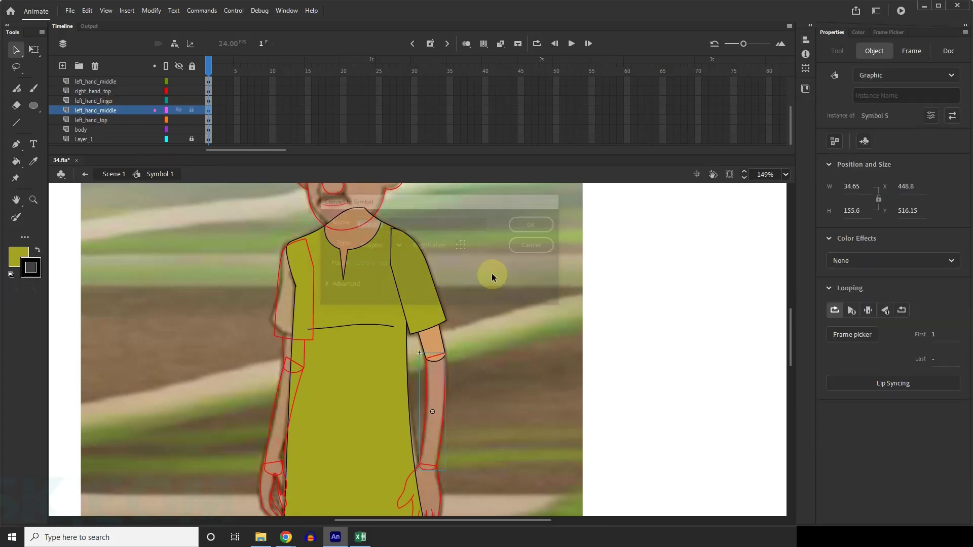
{"action": "left_click", "coordinate": [621, 304]}
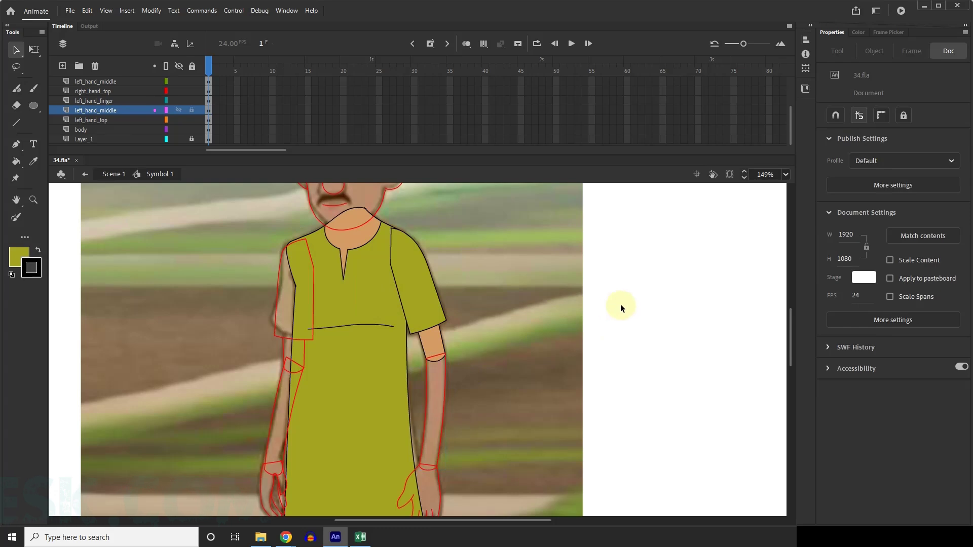
Sample the skin tone from the filled upper arm below the sleeve with the Eyedropper.
{"action": "scroll", "coordinate": [434, 337], "scroll_direction": "up", "scroll_amount": 5, "text": "ctrl"}
{"action": "left_click", "coordinate": [33, 162]}
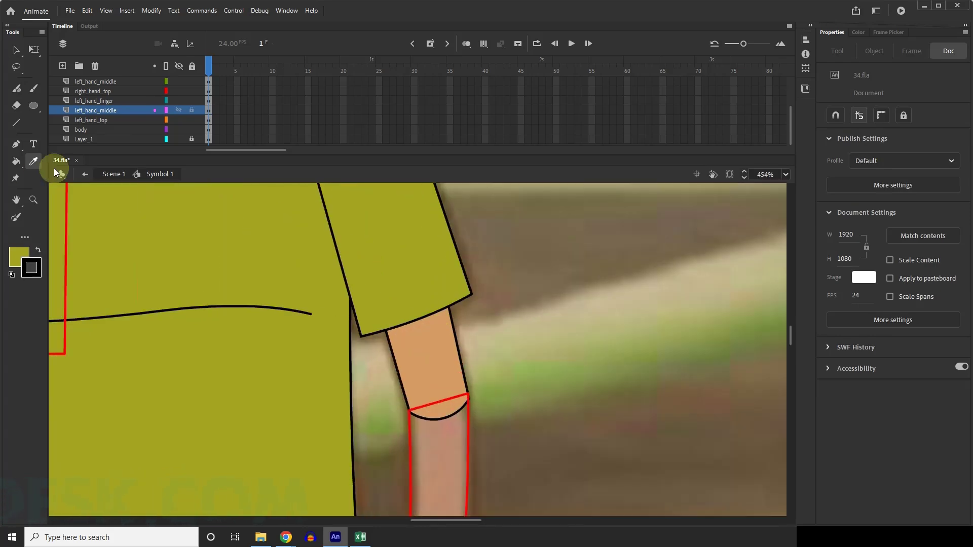
{"action": "left_click", "coordinate": [426, 343]}
{"action": "scroll", "coordinate": [441, 344], "scroll_direction": "down", "scroll_amount": 3, "text": "ctrl"}
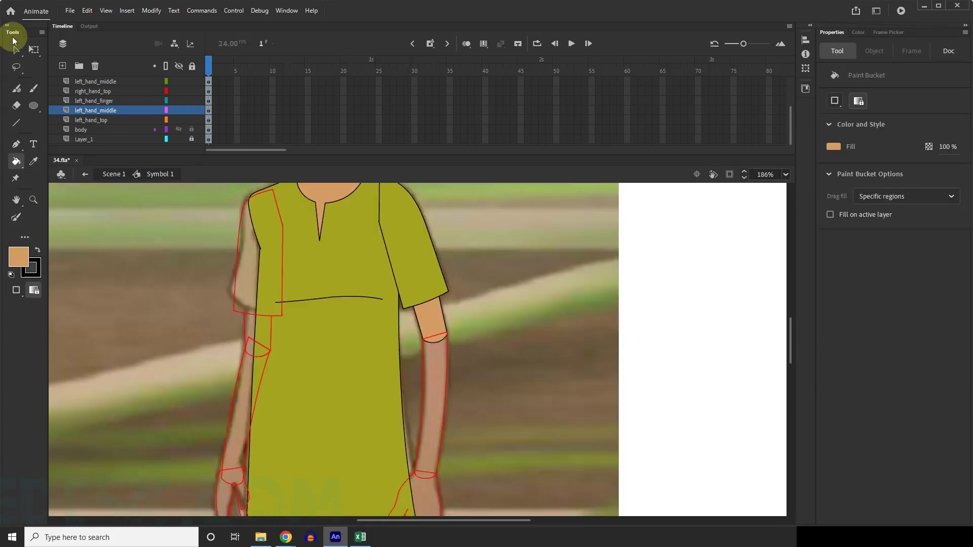
Open the forearm symbol for editing in place and fill the forearm with the sampled skin tone.
{"action": "left_click", "coordinate": [16, 49]}
{"action": "double_click", "coordinate": [447, 379]}
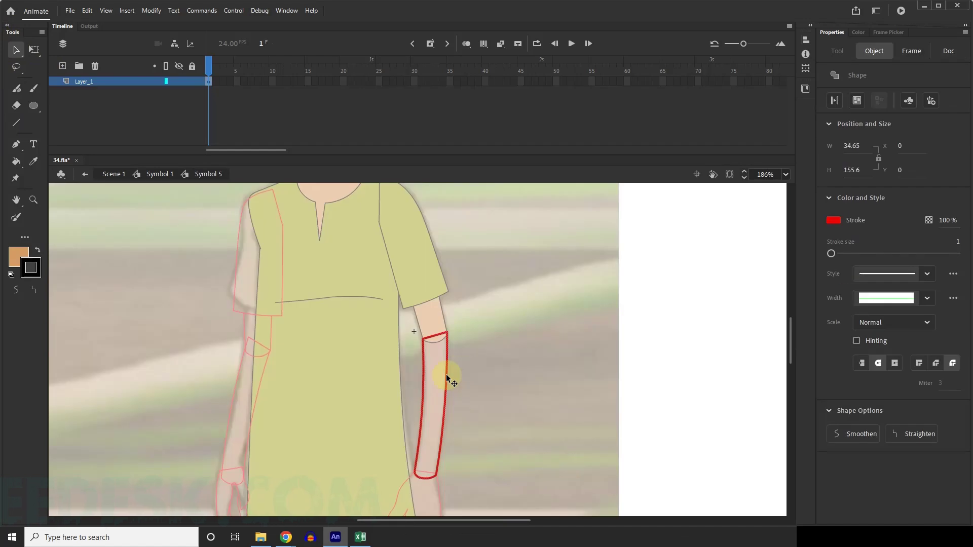
{"action": "left_click", "coordinate": [556, 345]}
{"action": "key", "text": "k"}
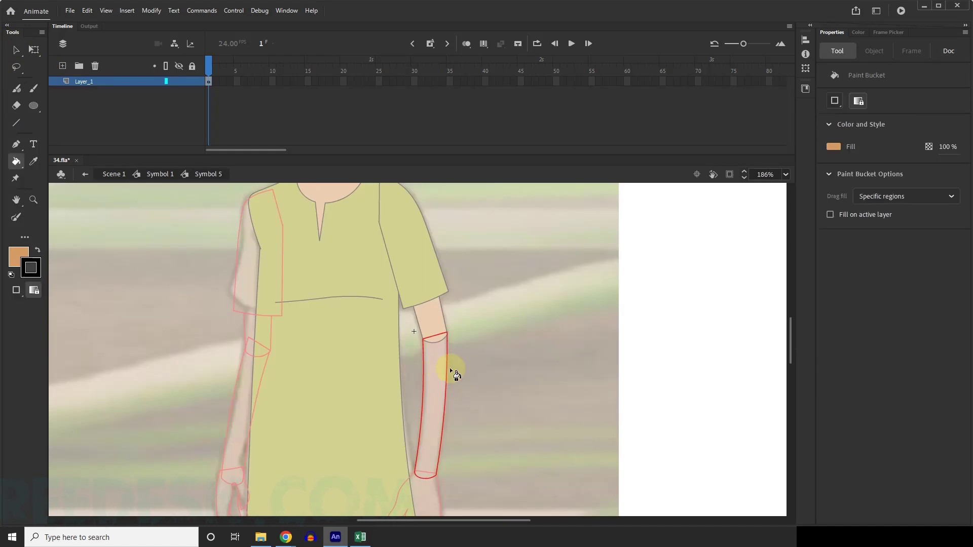
{"action": "left_click", "coordinate": [439, 376]}
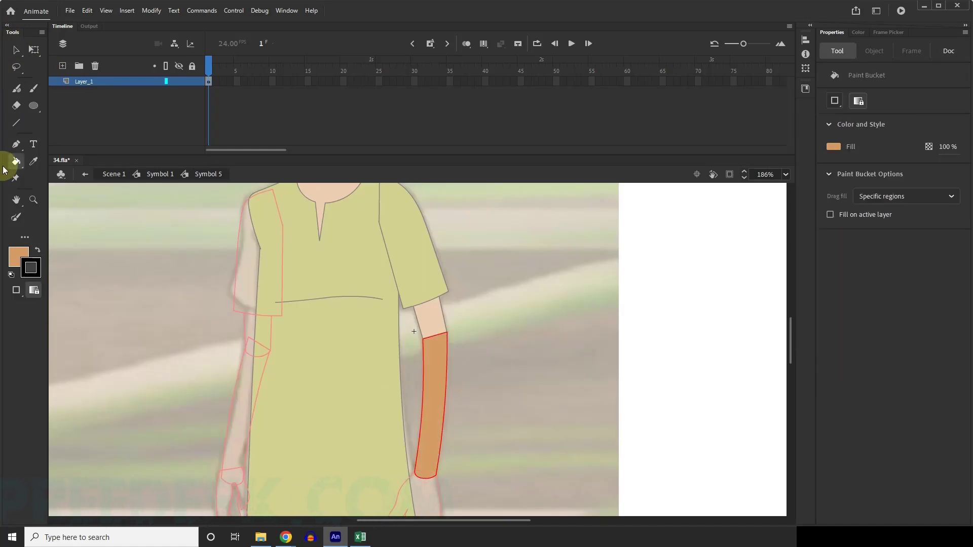
Change the forearm's outlines to black and return to Symbol 1.
{"action": "key", "text": "ctrl+a"}
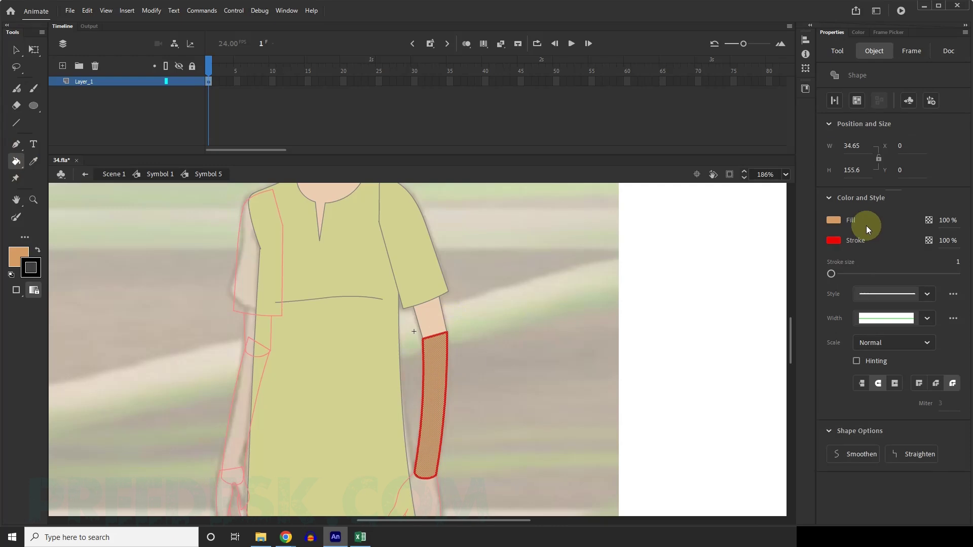
{"action": "left_click", "coordinate": [841, 241]}
{"action": "left_click", "coordinate": [675, 311]}
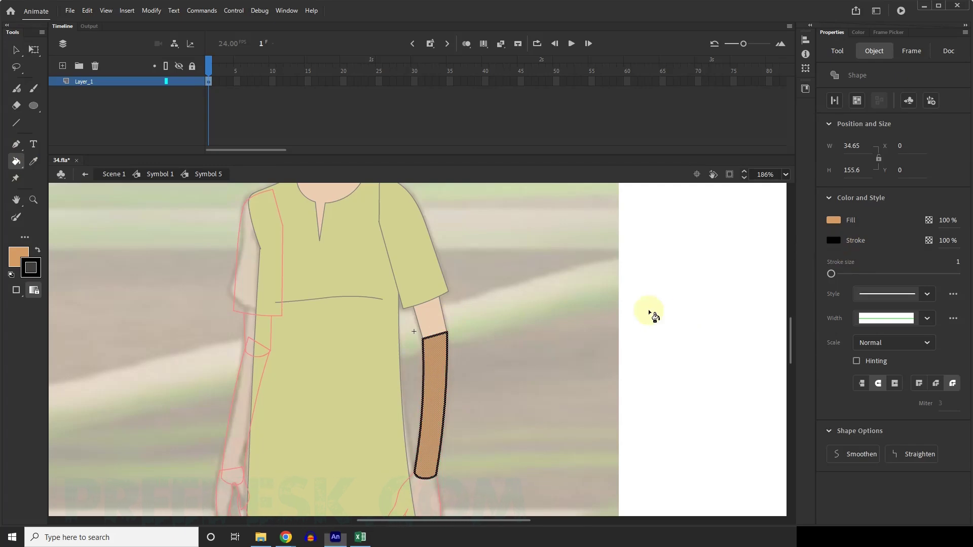
{"action": "key", "text": "v"}
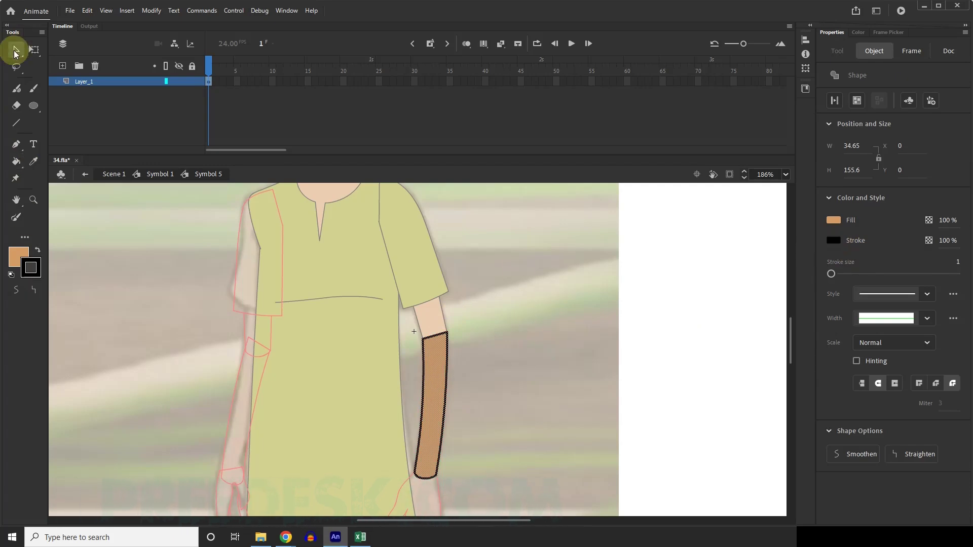
{"action": "left_click", "coordinate": [160, 174]}
{"action": "left_click", "coordinate": [700, 308]}
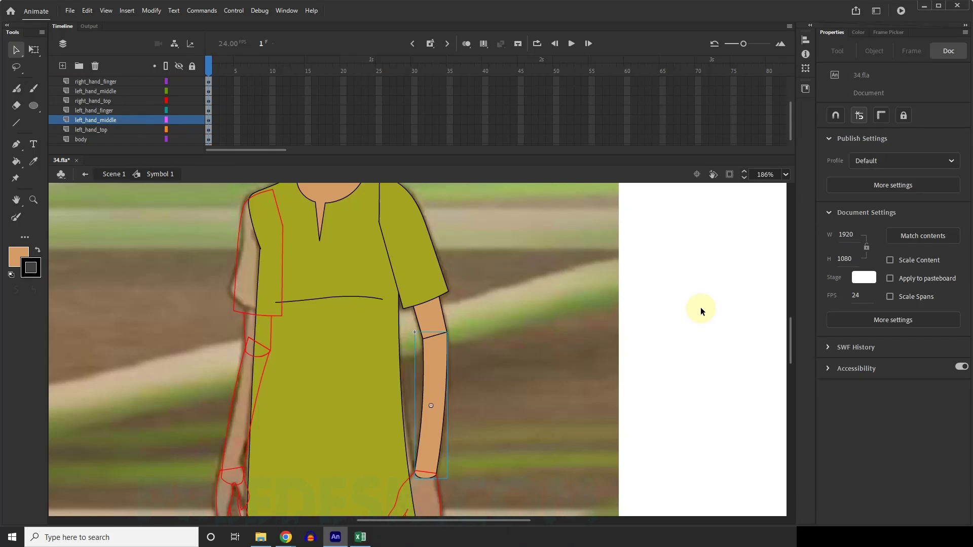
Convert the left_hand_finger layer's hand outlines into a graphic symbol, keeping the default name.
{"action": "scroll", "coordinate": [415, 306], "scroll_direction": "down", "scroll_amount": 3}
{"action": "scroll", "coordinate": [271, 250], "scroll_direction": "up", "scroll_amount": 1}
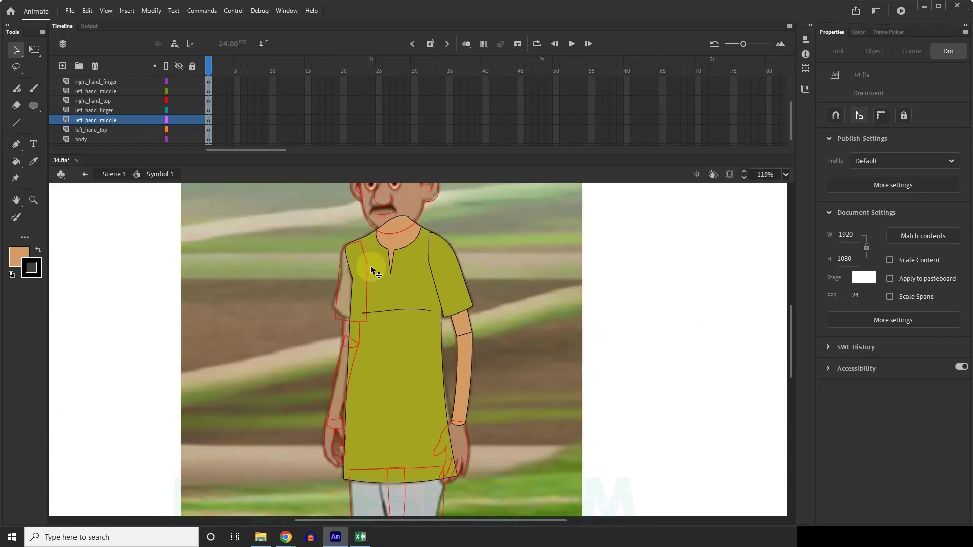
{"action": "scroll", "coordinate": [411, 273], "scroll_direction": "down", "scroll_amount": 2}
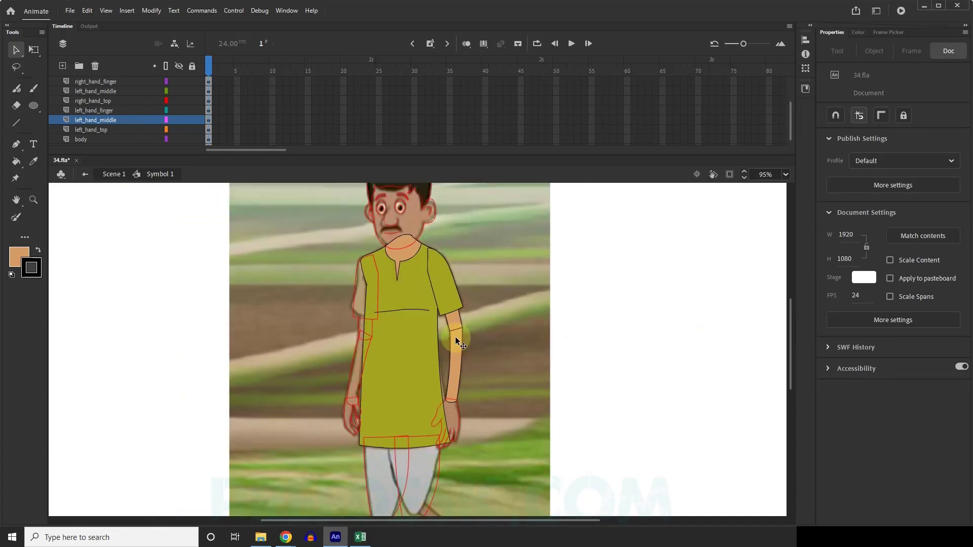
{"action": "scroll", "coordinate": [461, 435], "scroll_direction": "up", "scroll_amount": 4}
{"action": "left_click", "coordinate": [444, 406]}
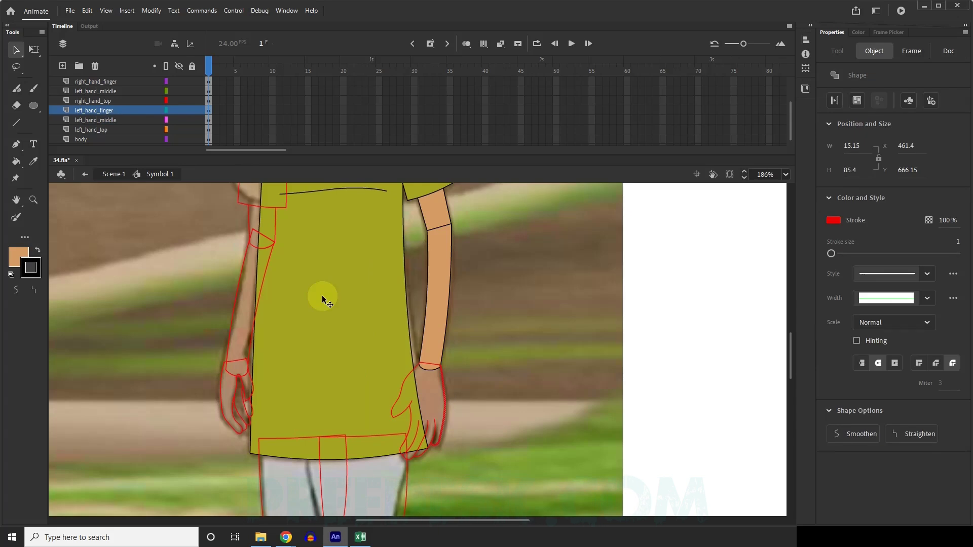
{"action": "left_click", "coordinate": [96, 111]}
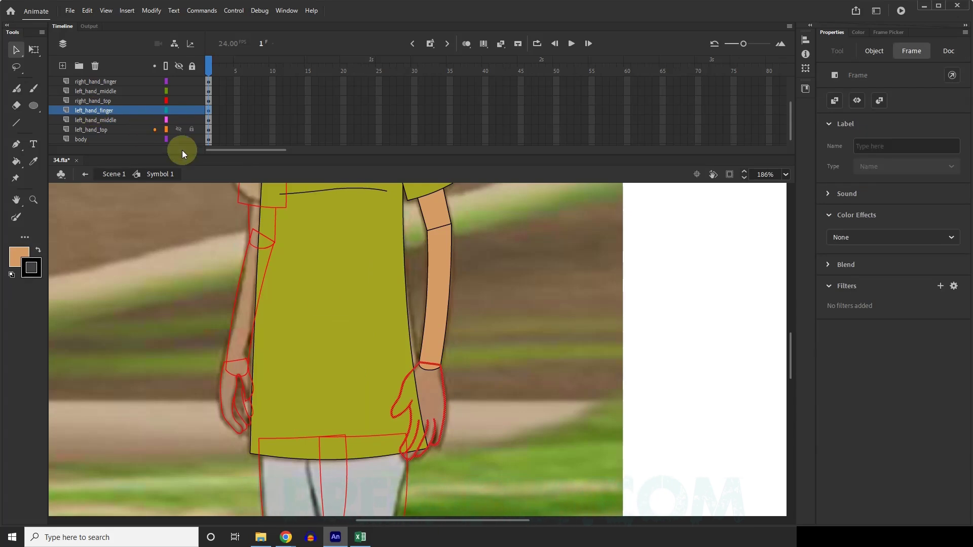
{"action": "key", "text": "F8"}
{"action": "left_click", "coordinate": [530, 224]}
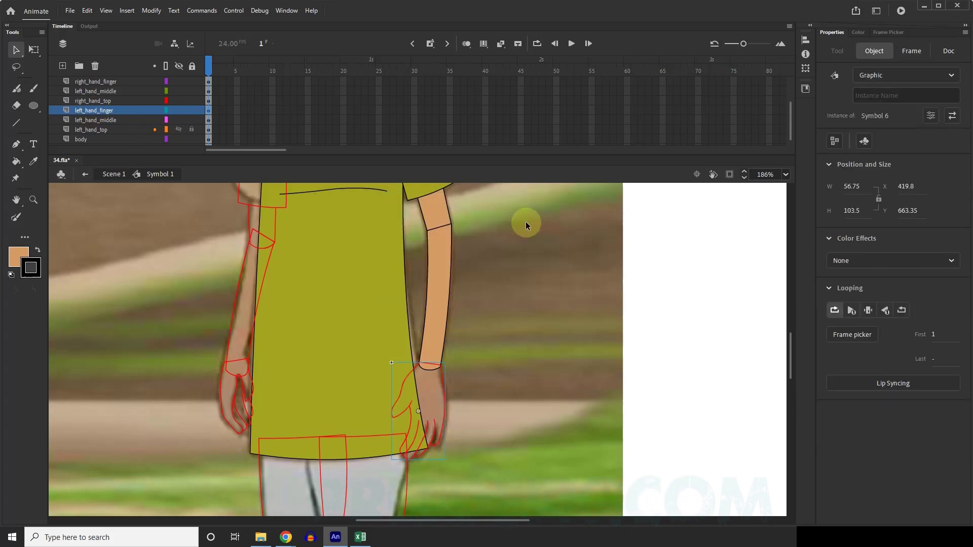
Open the hand symbol for editing in place and fill the hand and fingers with the current skin tone.
{"action": "double_click", "coordinate": [445, 395]}
{"action": "left_click", "coordinate": [541, 382]}
{"action": "key", "text": "k"}
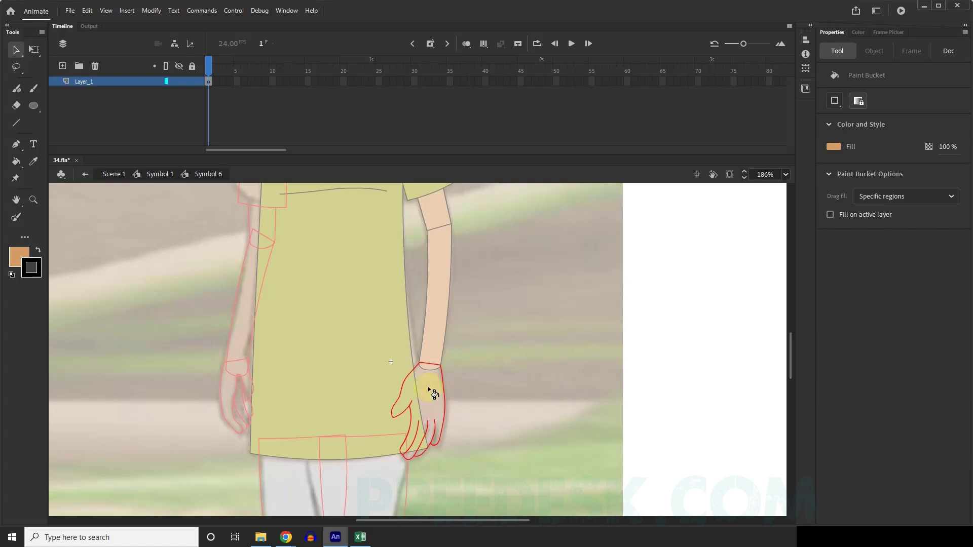
{"action": "left_click", "coordinate": [427, 388]}
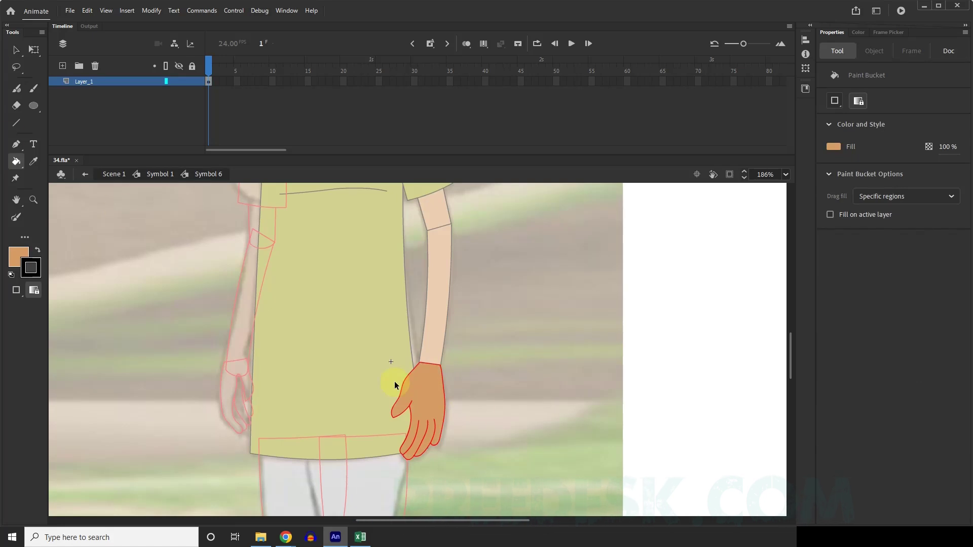
Select the hand's fill and all its outlines inside the symbol.
{"action": "double_click", "coordinate": [445, 425]}
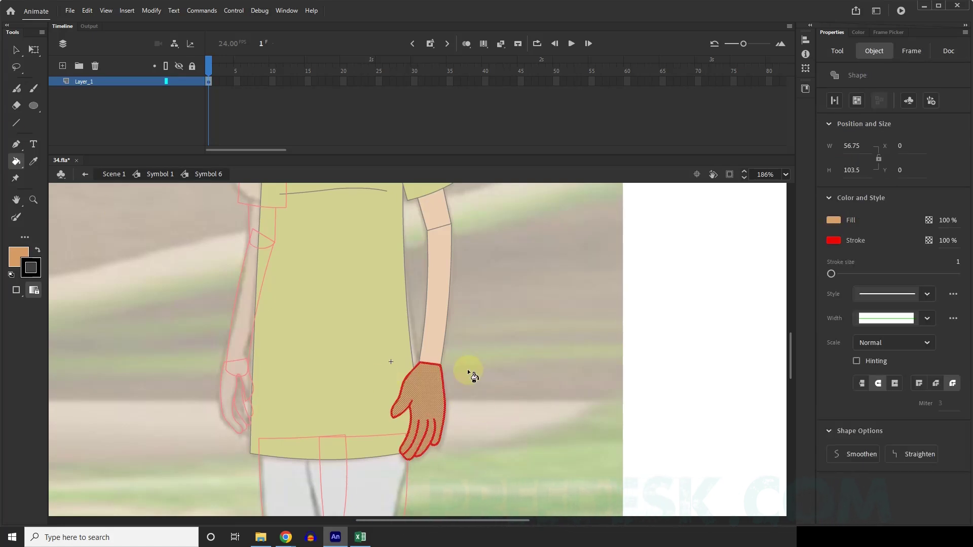